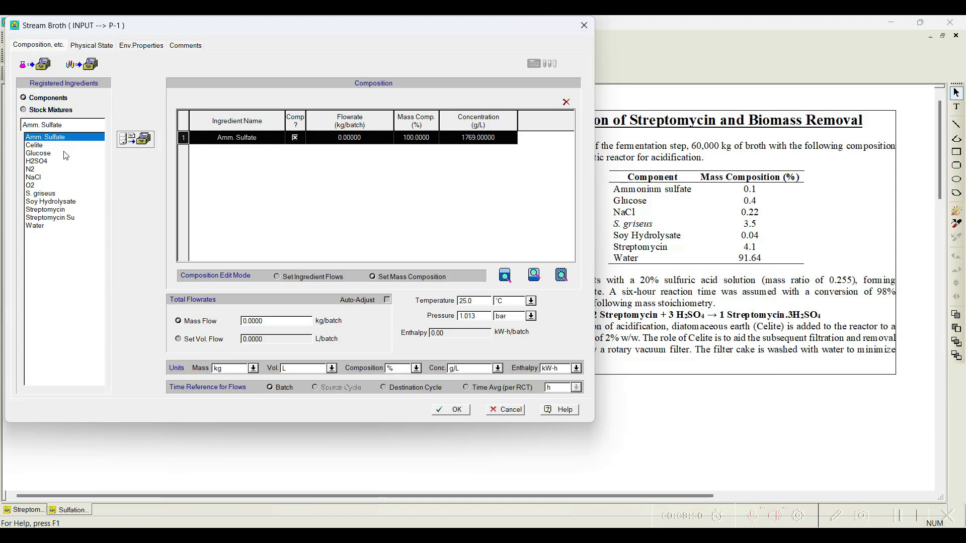
- Add Glucose, NaCl, S. griseus, Soy Hydrolysate, Streptomycin and Water to the Broth stream's composition
click(136, 139)
click(34, 177)
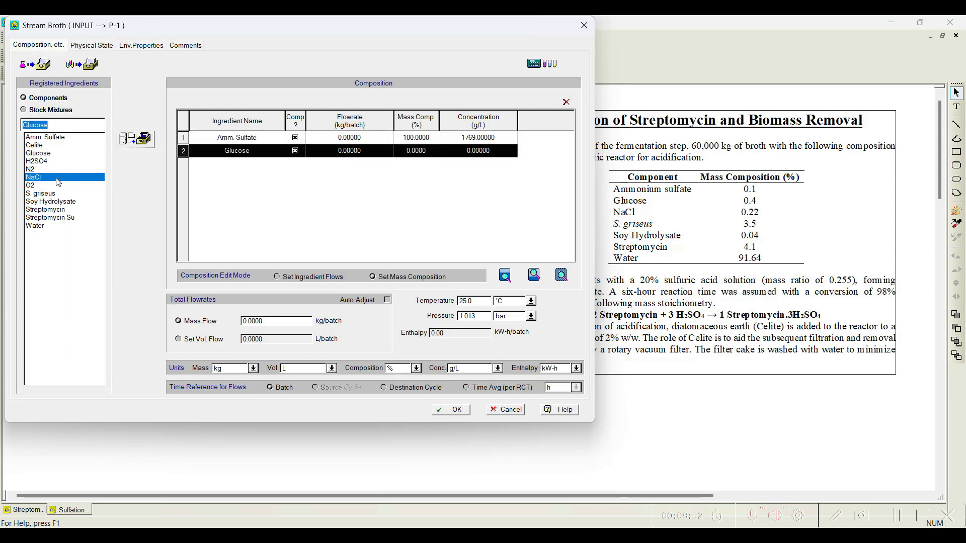
click(146, 146)
click(38, 196)
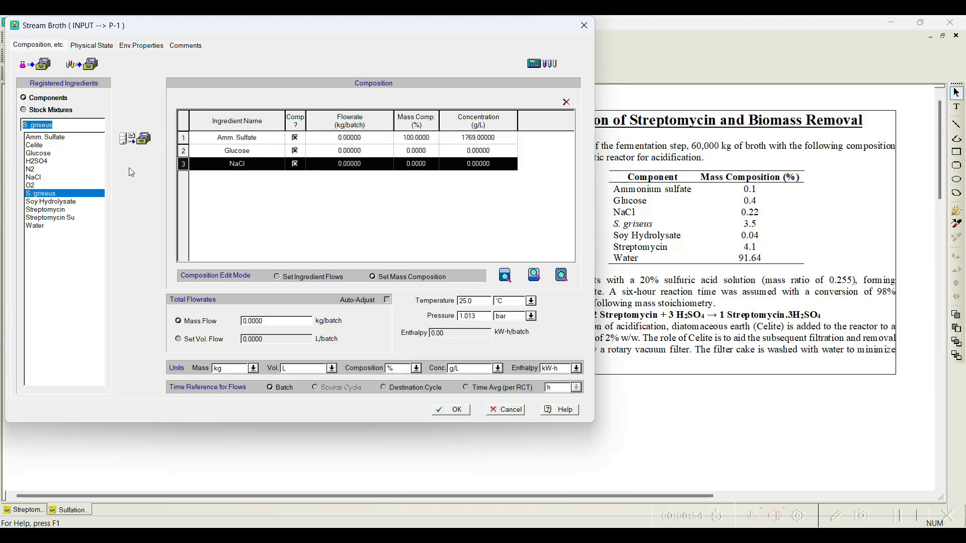
click(146, 148)
click(60, 201)
click(139, 141)
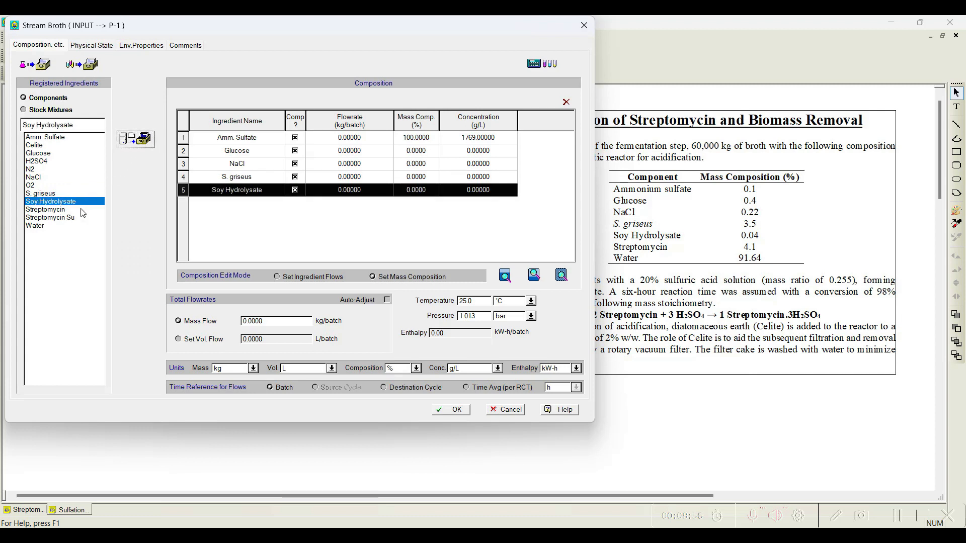
click(65, 210)
click(139, 141)
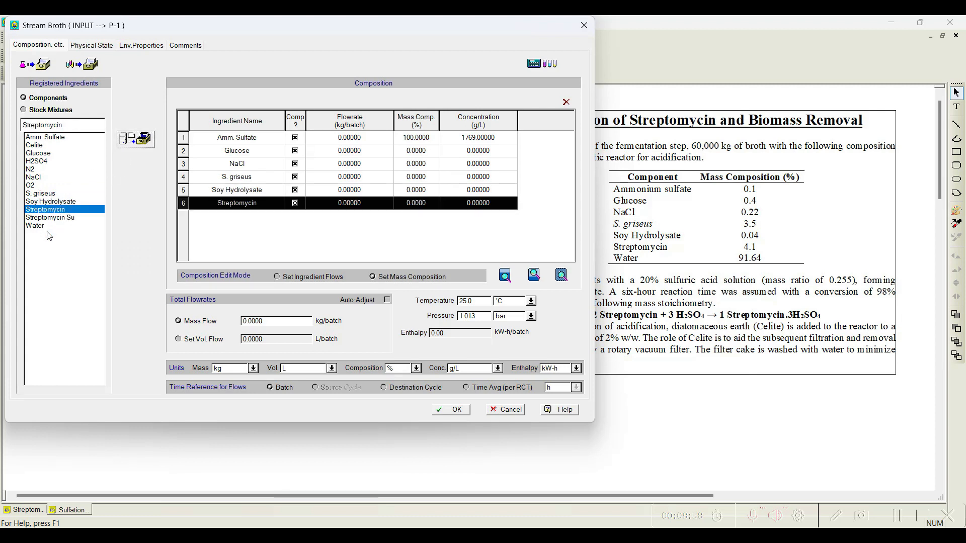
click(40, 225)
click(137, 140)
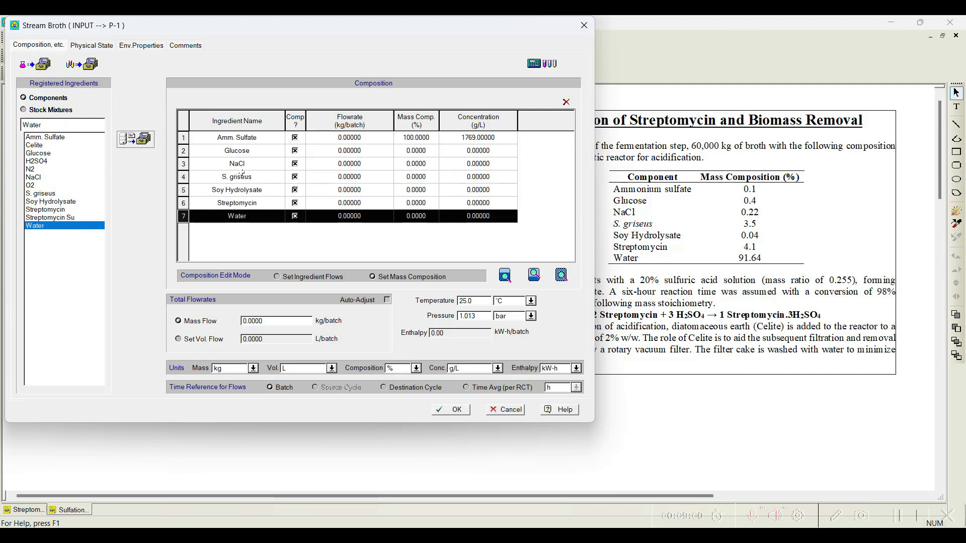
- Set the Broth mass flow to 60000 kg/batch and the mass composition to 0.1% Amm. Sulfate, 0.4% Glucose, 0.22% NaCl and 3.5% S. griseus
double_click(273, 320)
text(60000)
click(427, 140)
text(0.1)
key(Return)
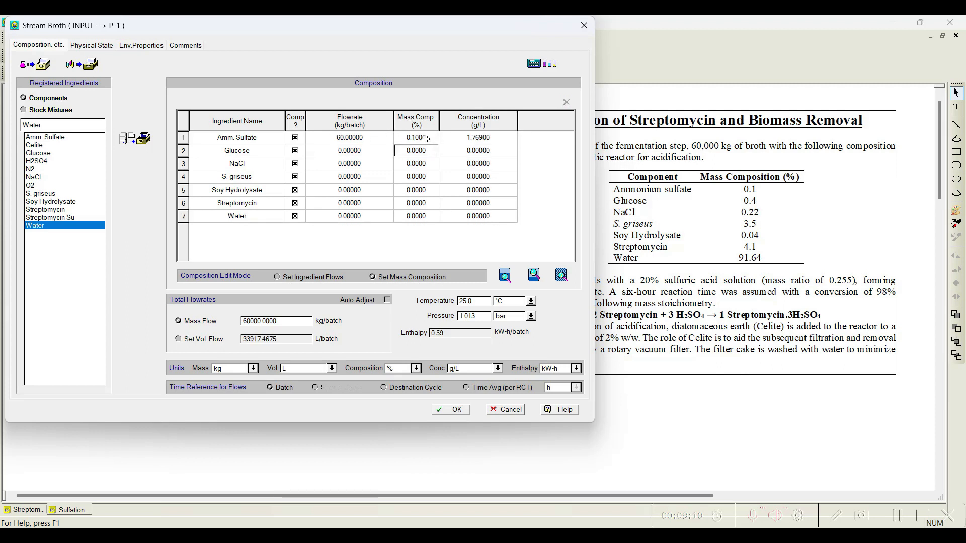
text(.4)
key(Return)
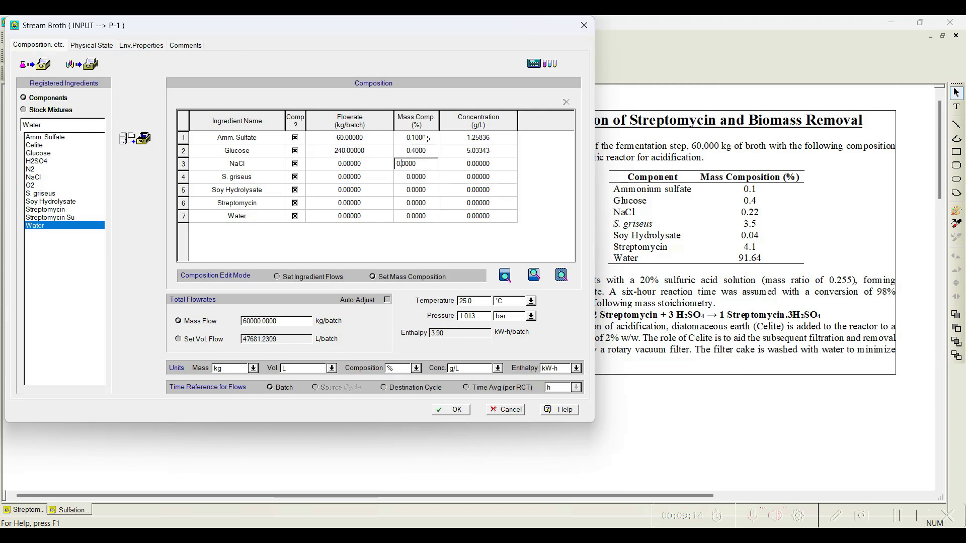
key(Return)
text(3.5)
key(Return)
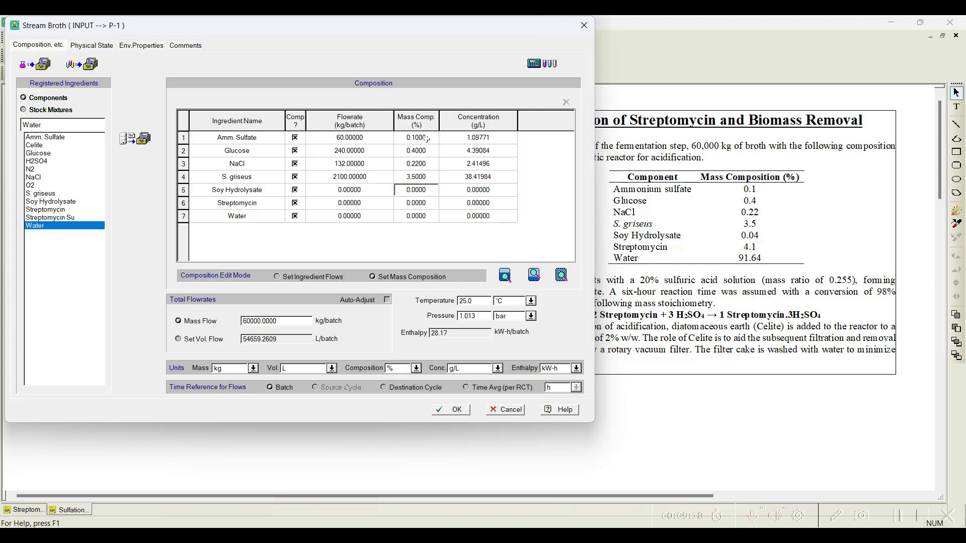
- Complete the Broth mass composition with 0.04% Soy Hydrolysate, 4.1% Streptomycin and 91.64% Water, and accept the stream data
text(4)
key(Return)
text(4.1)
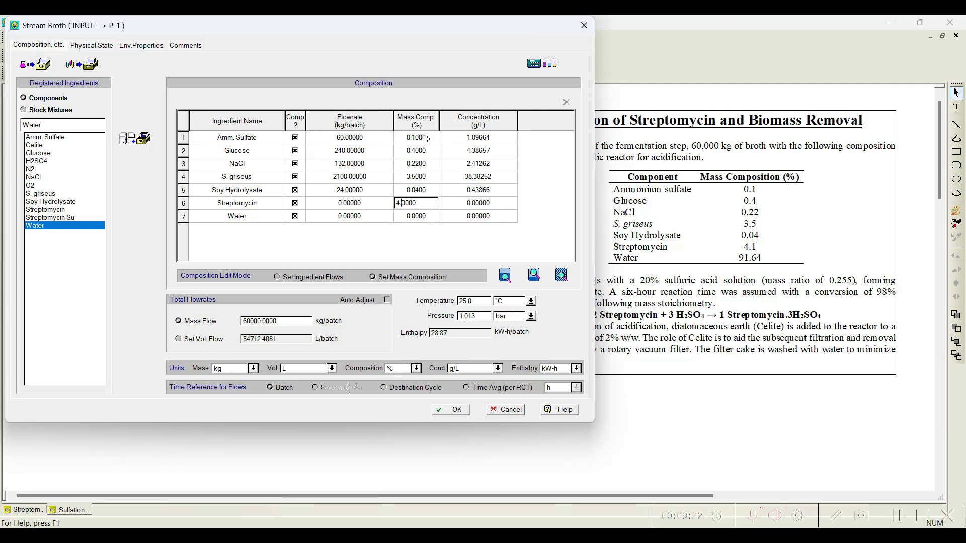
key(Return)
text(91.64)
key(Return)
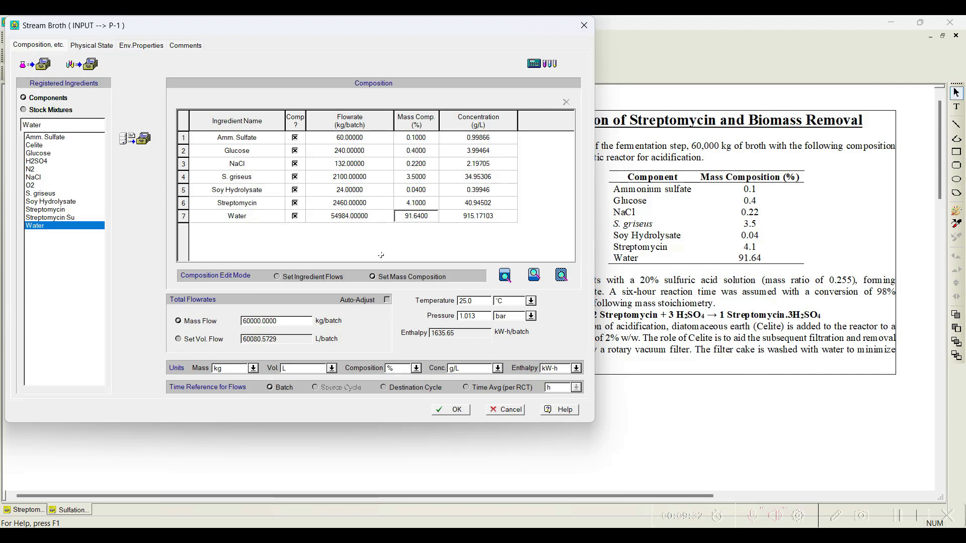
click(447, 411)
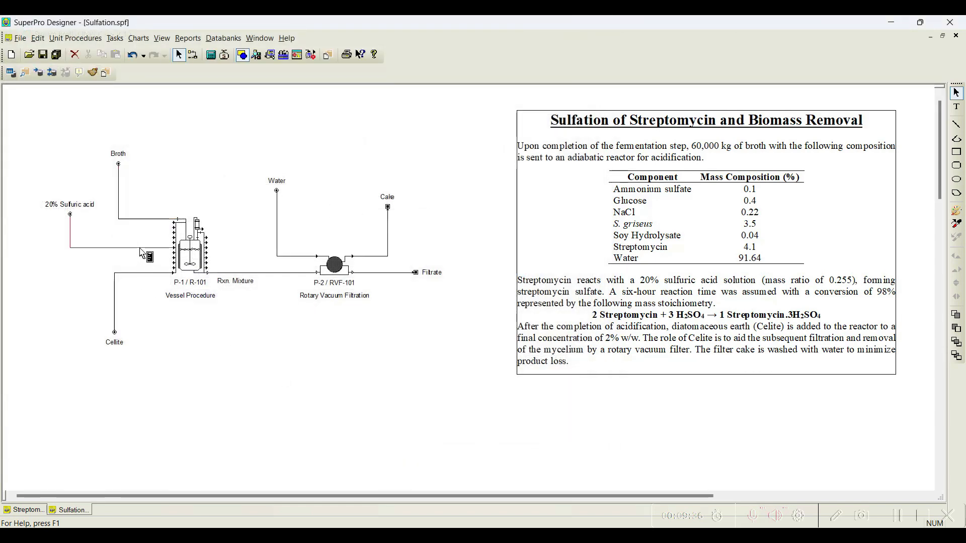
- Add H2SO4 and Water as ingredients of the 20% Sulfuric acid input stream
double_click(141, 248)
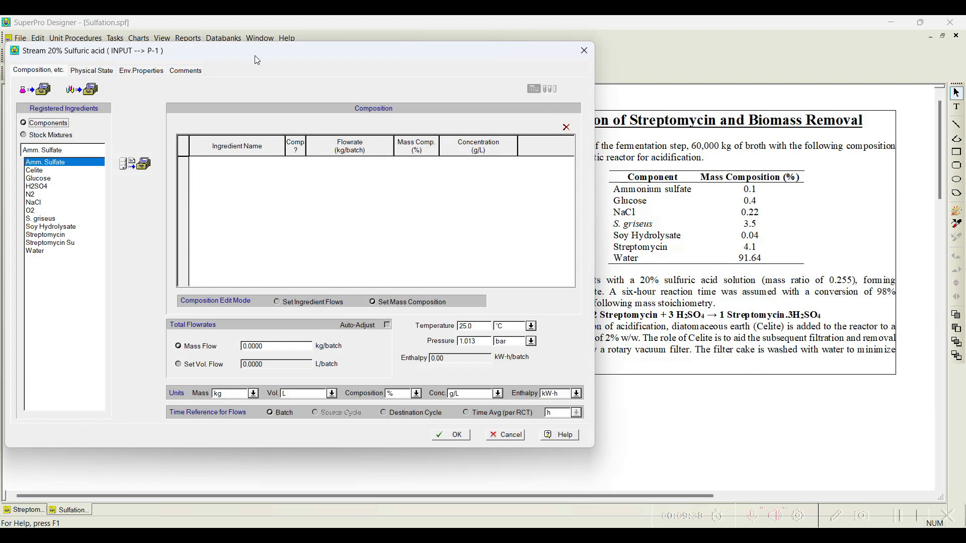
drag(257, 60, 310, 46)
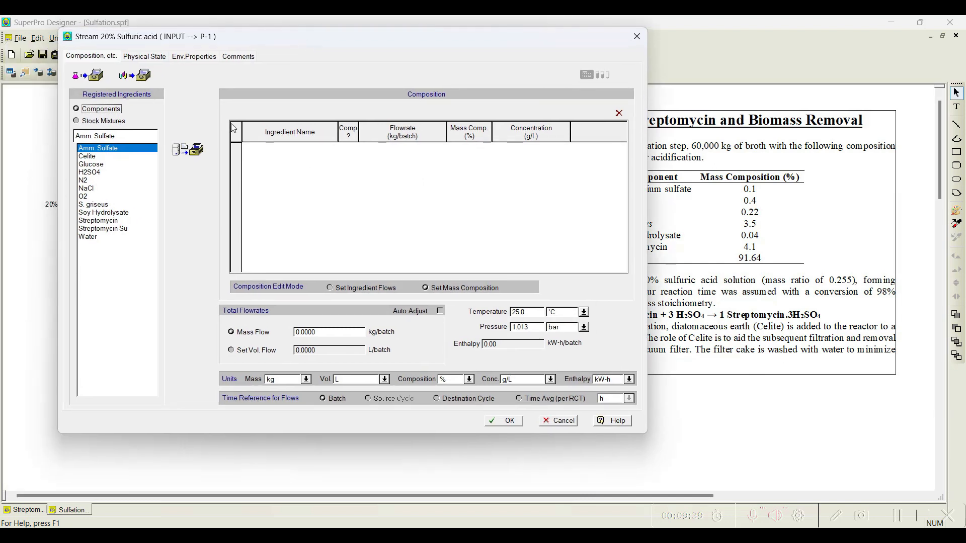
double_click(95, 174)
click(109, 238)
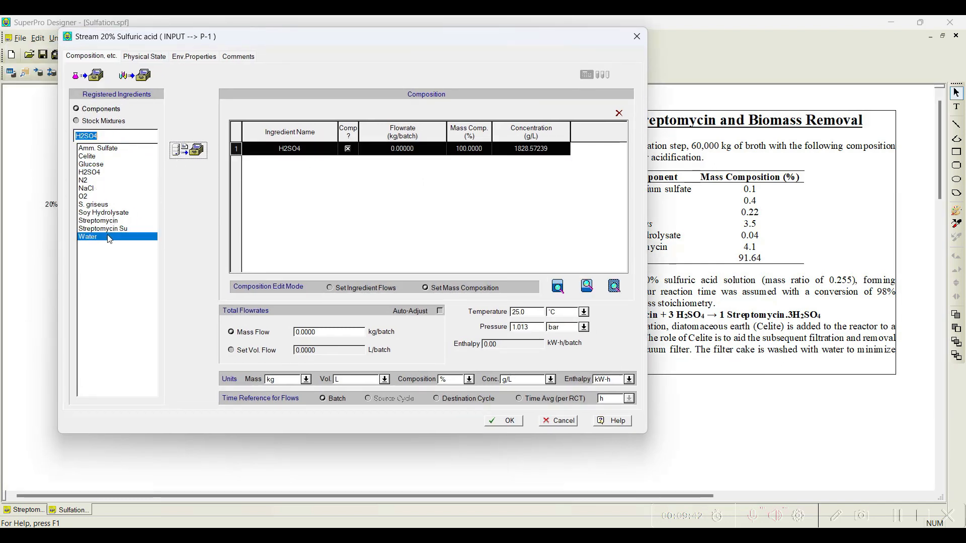
click(188, 150)
- Set the sulfuric acid stream's mass composition to 20% H2SO4 and 80% Water, and enable Auto-Adjust for its total flow
click(332, 332)
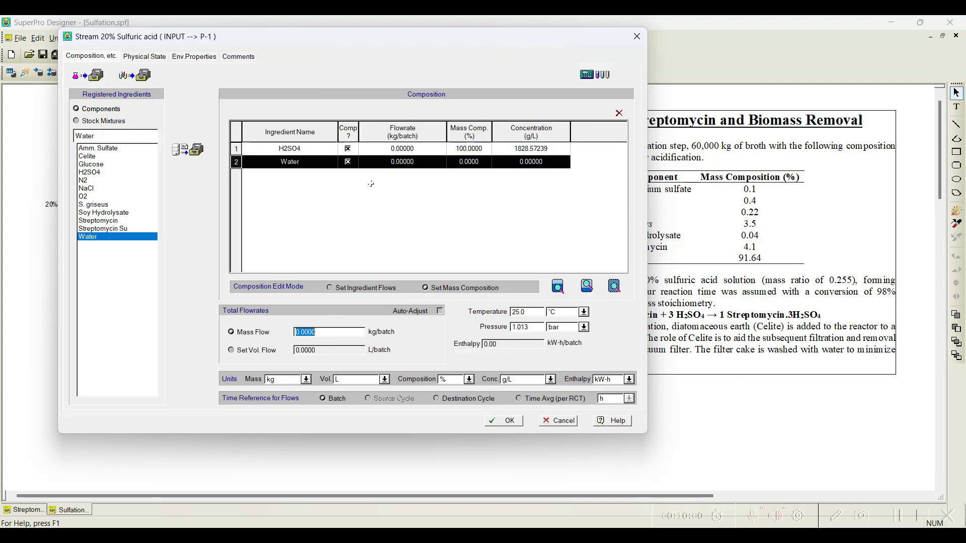
click(462, 149)
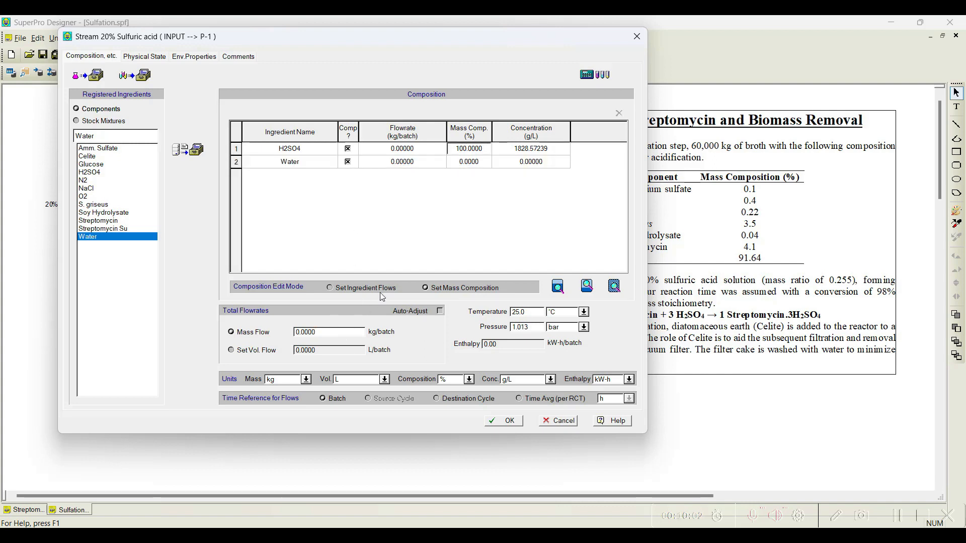
text(20)
key(Down)
text(80)
key(Return)
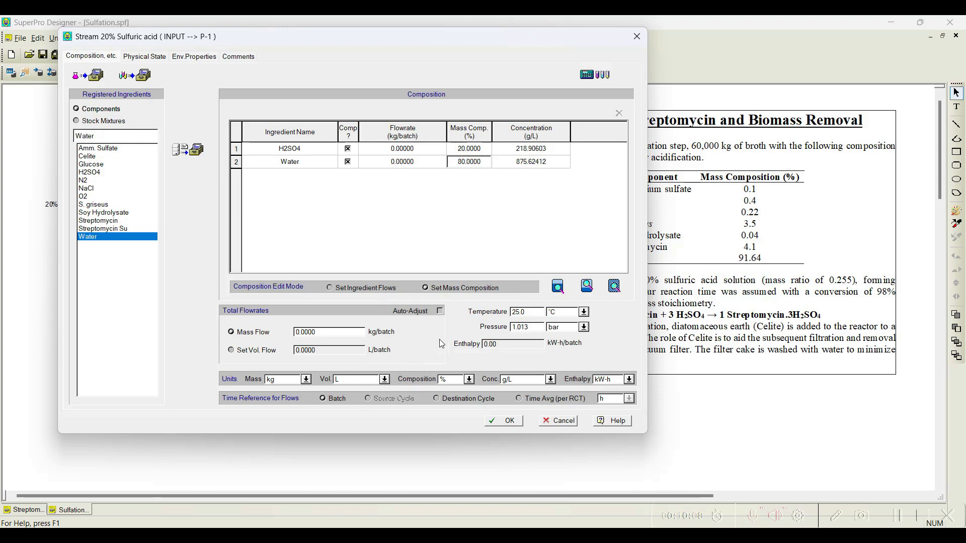
click(439, 312)
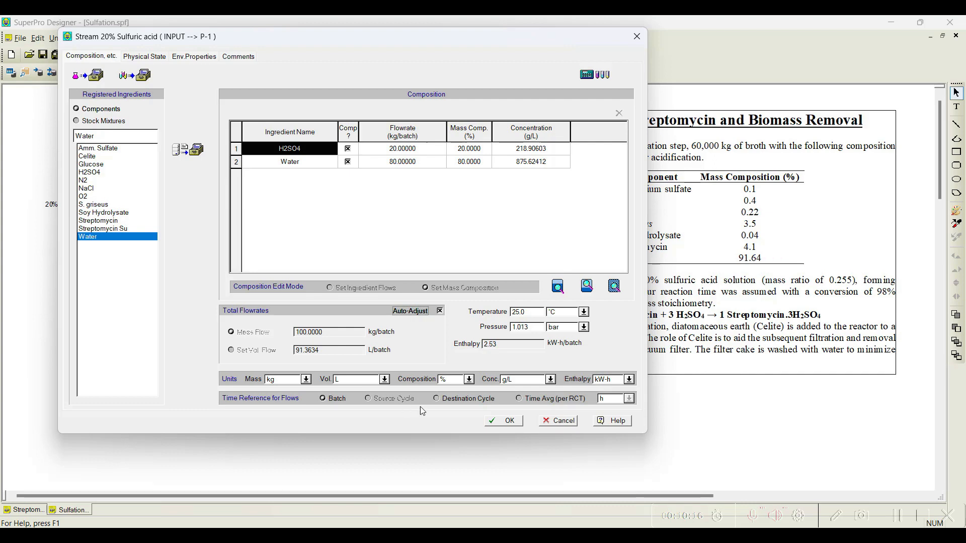
click(503, 421)
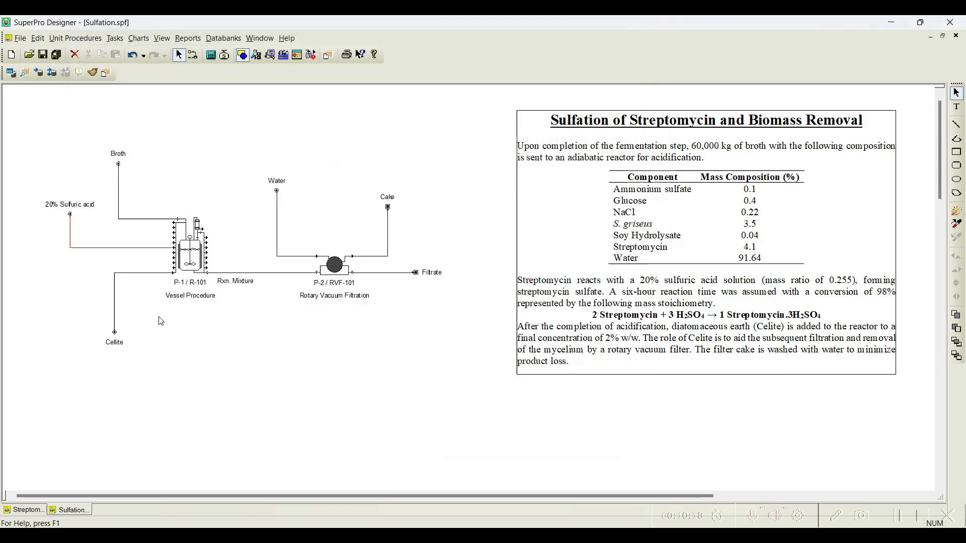
- Add Celite as the ingredient of the Celite input stream and enable Auto-Adjust for its total flow
double_click(150, 274)
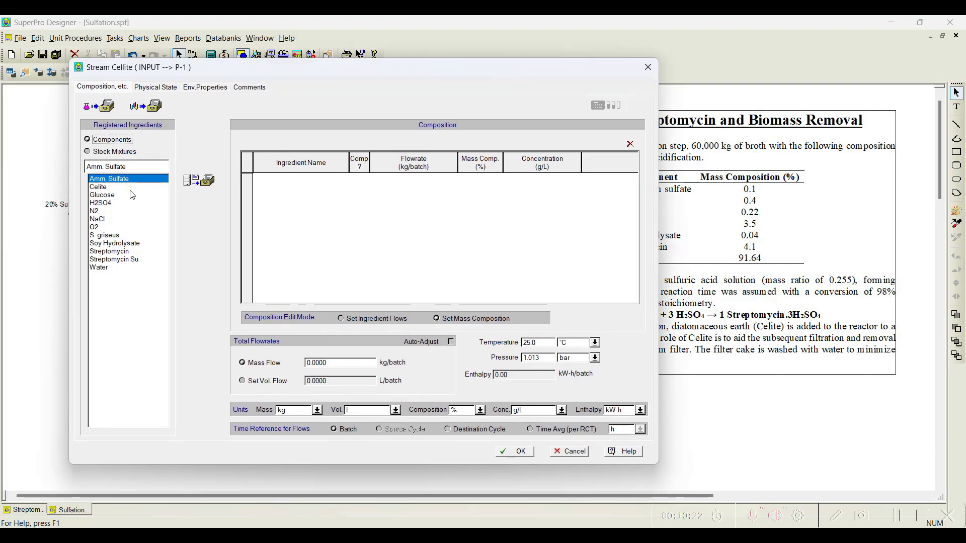
click(99, 187)
click(200, 180)
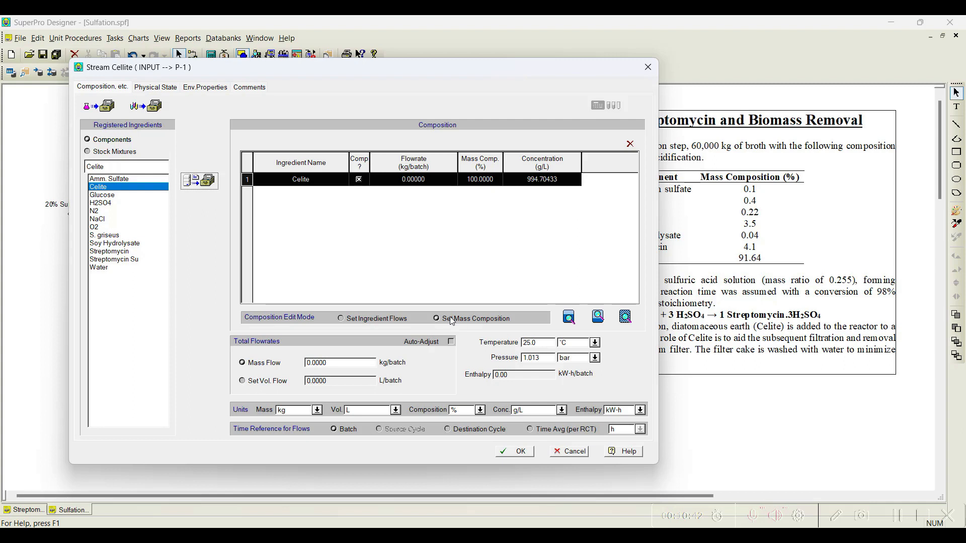
click(452, 342)
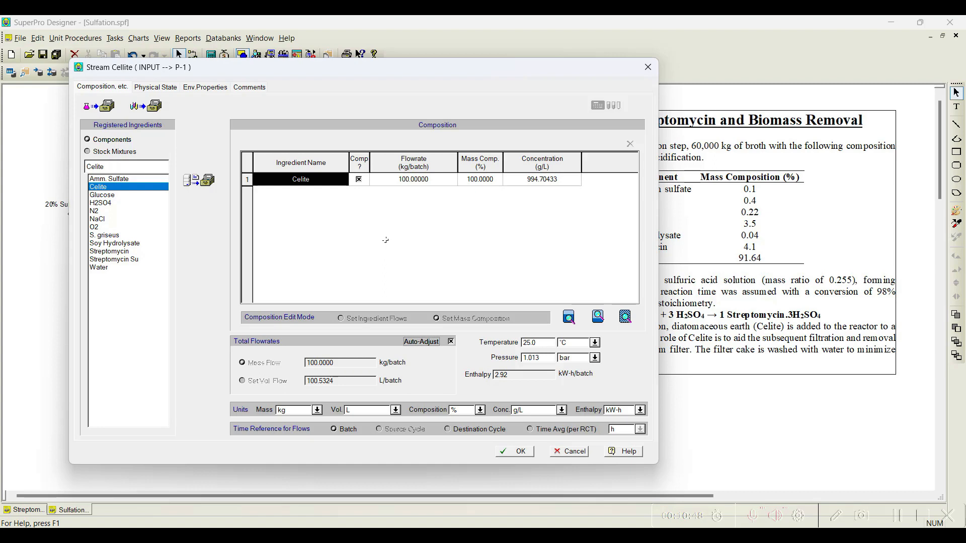
click(520, 451)
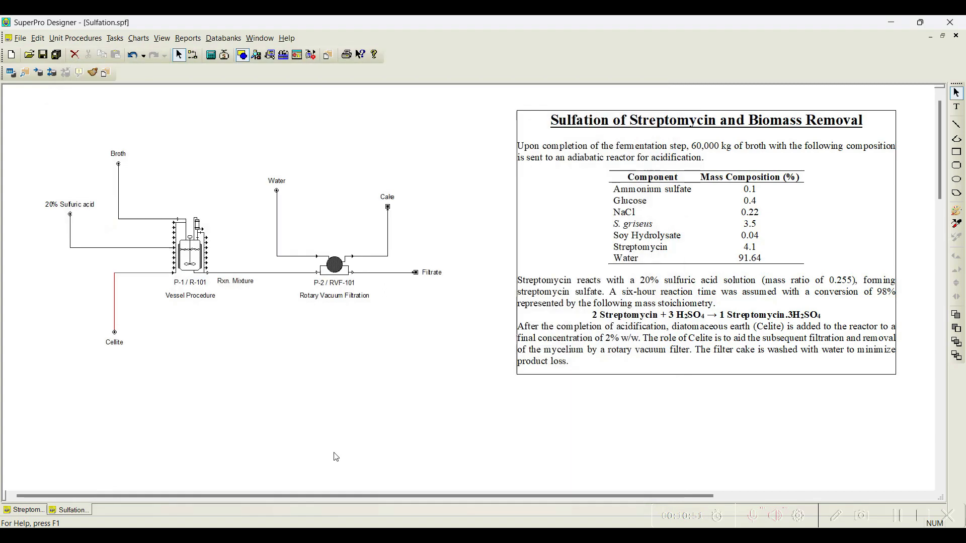
- Add Water as the ingredient of the Water stream feeding the rotary vacuum filter and enable Auto-Adjust for its total flow
click(304, 261)
double_click(304, 261)
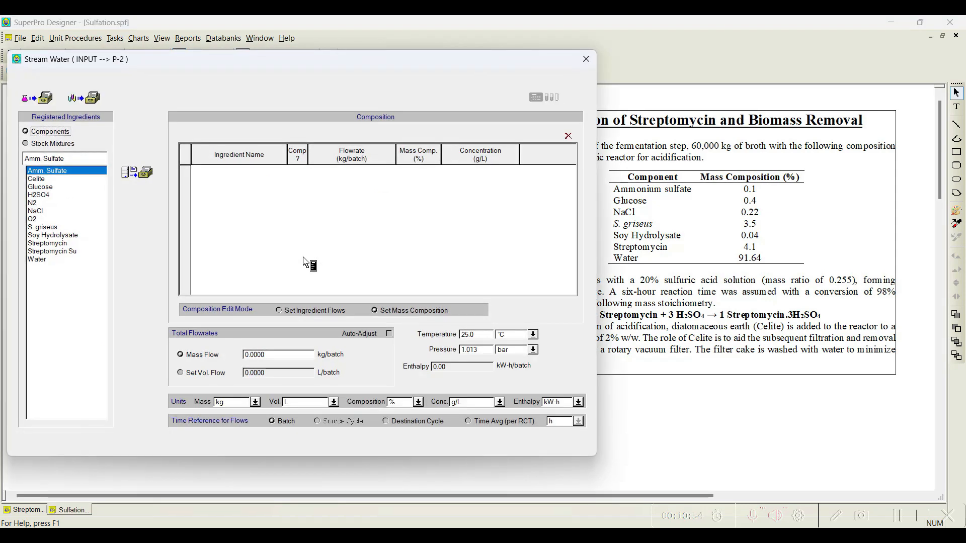
key(Return)
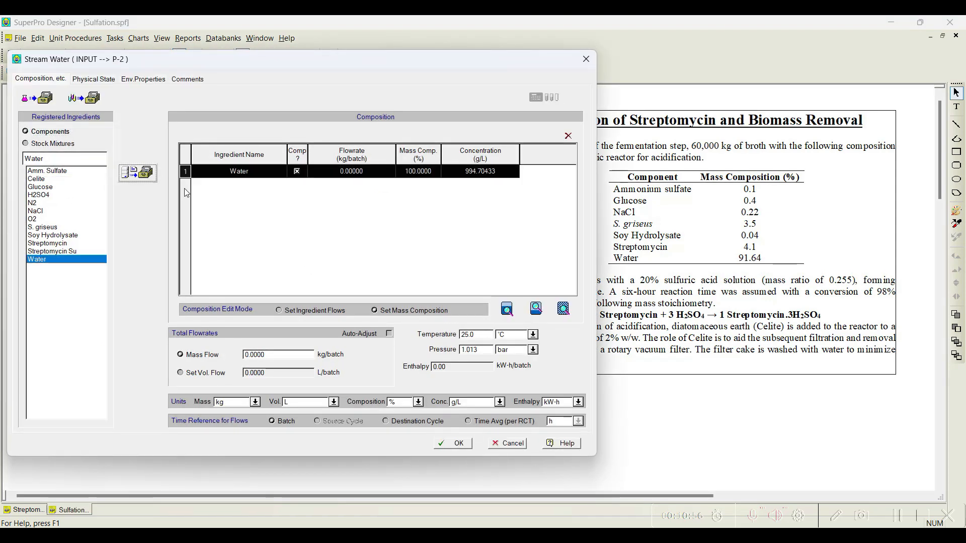
click(389, 334)
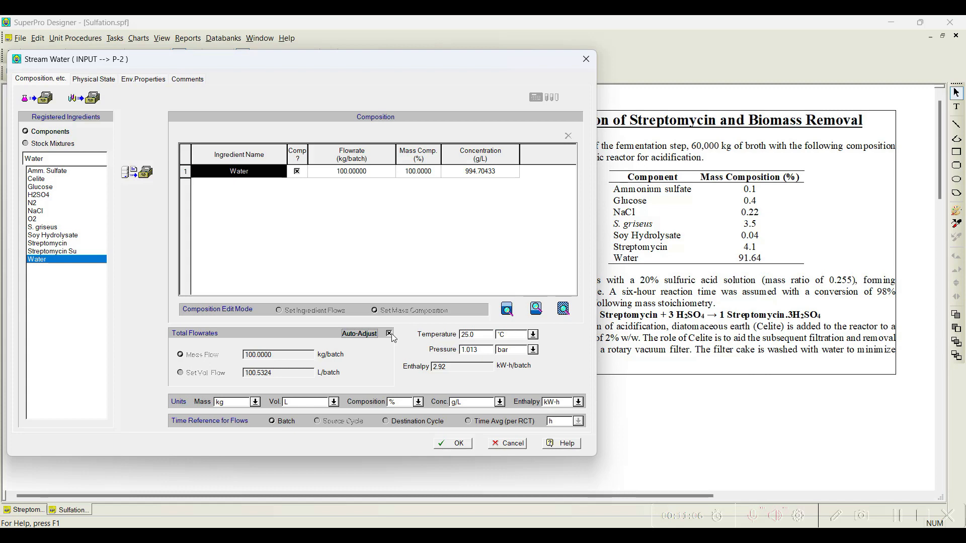
click(459, 443)
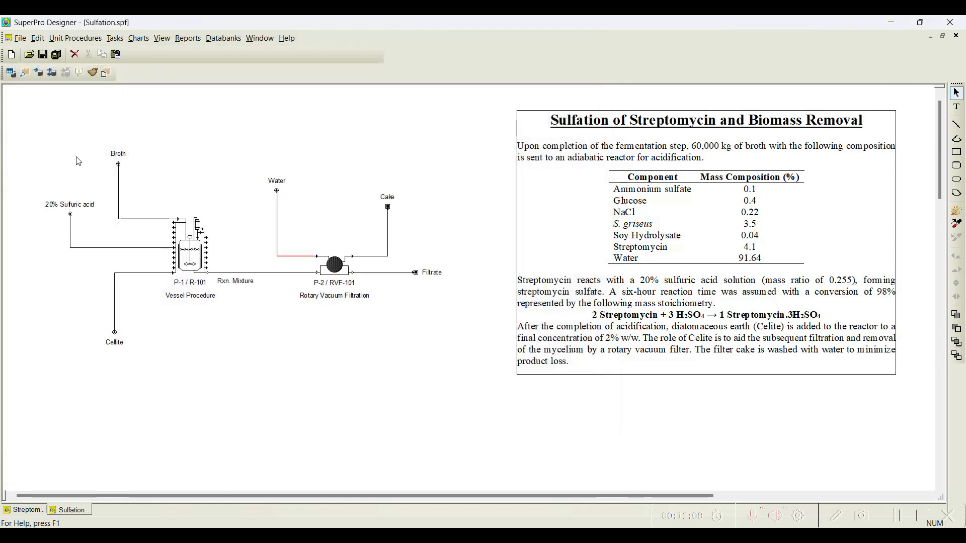
- Start the operation sequence of reactor procedure P-1 with a Charge operation followed by a Pull In operation
right_click(183, 256)
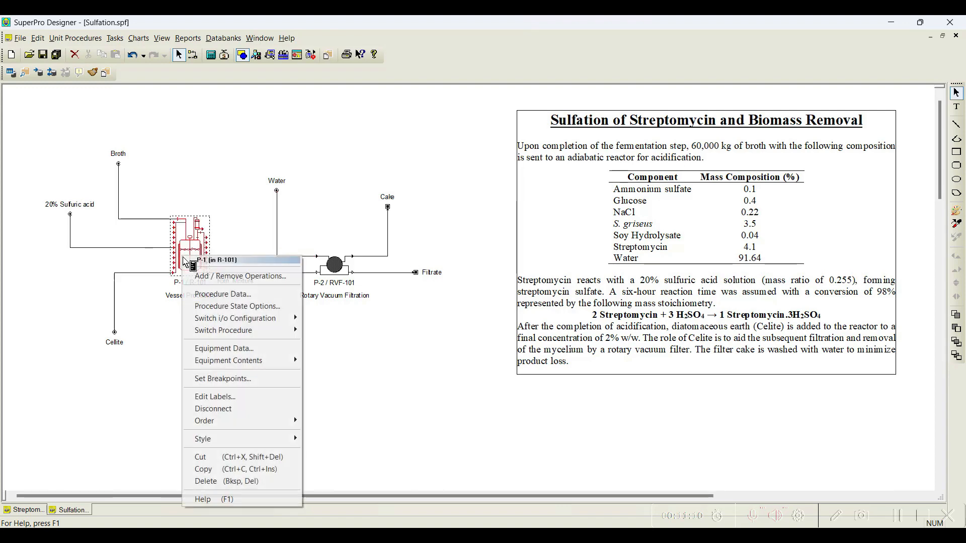
click(206, 277)
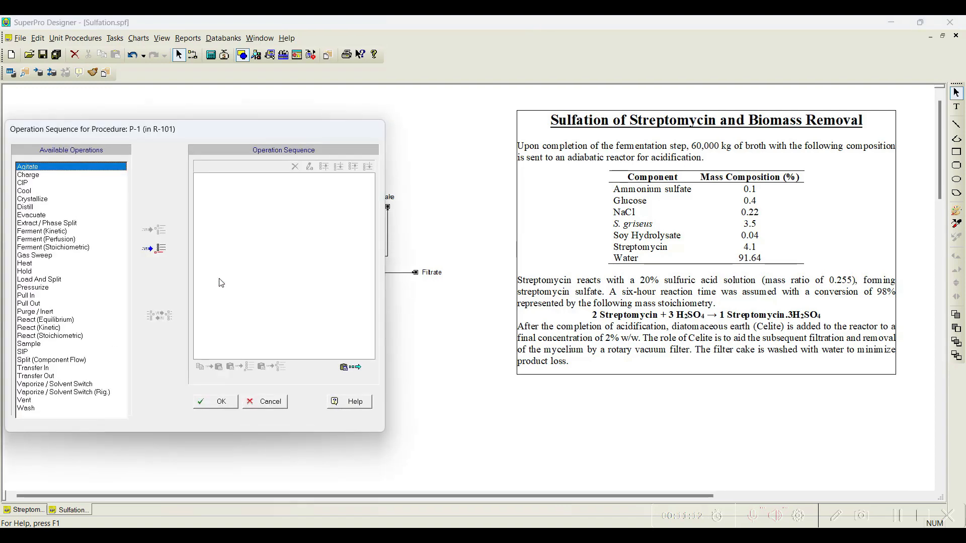
drag(165, 137, 542, 83)
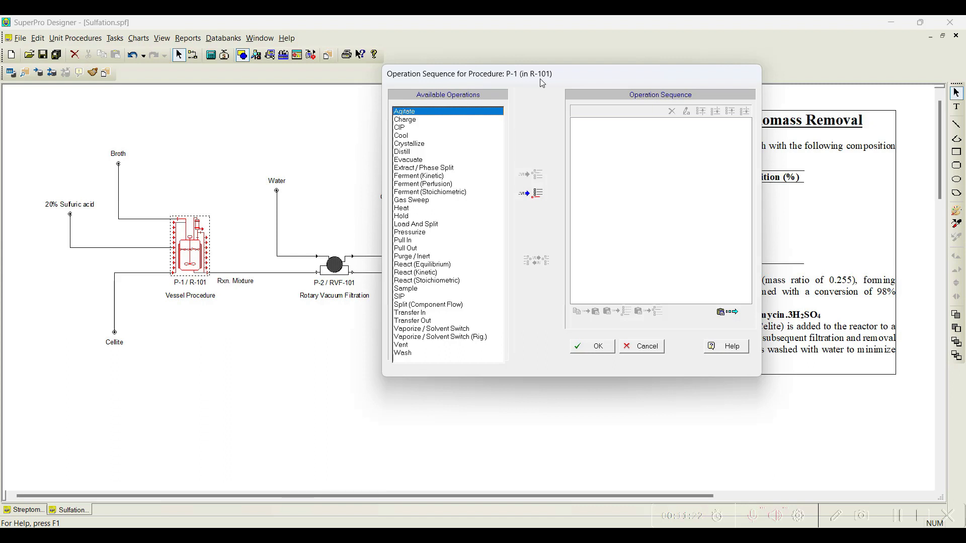
click(424, 119)
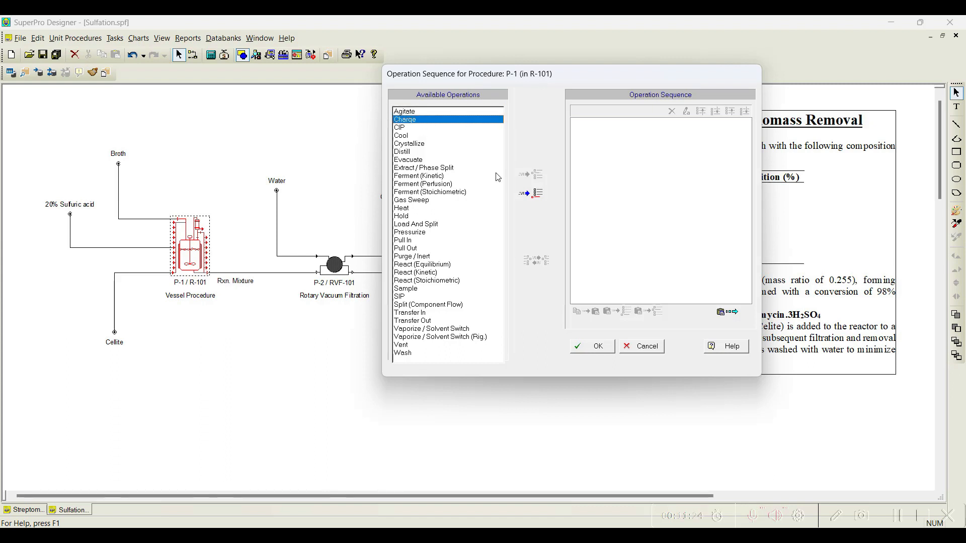
click(532, 196)
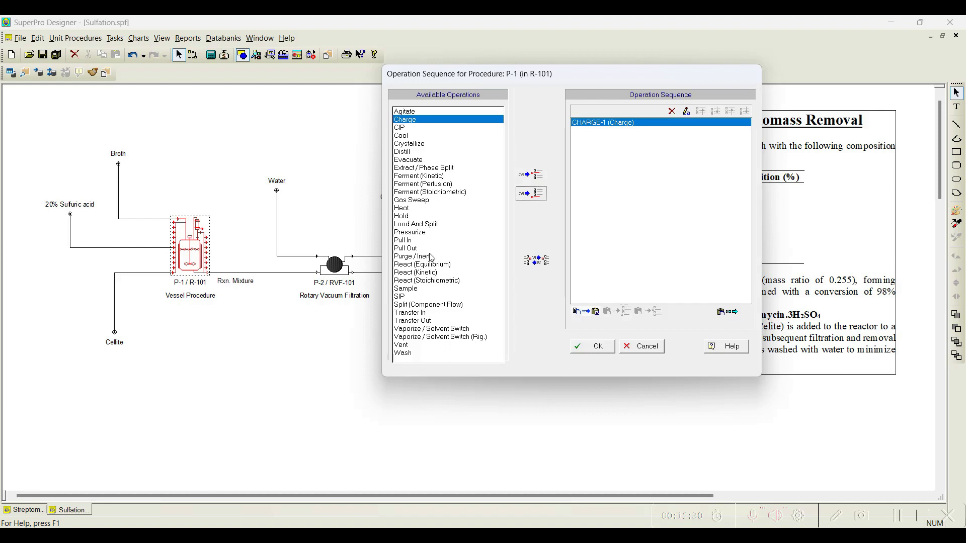
click(418, 240)
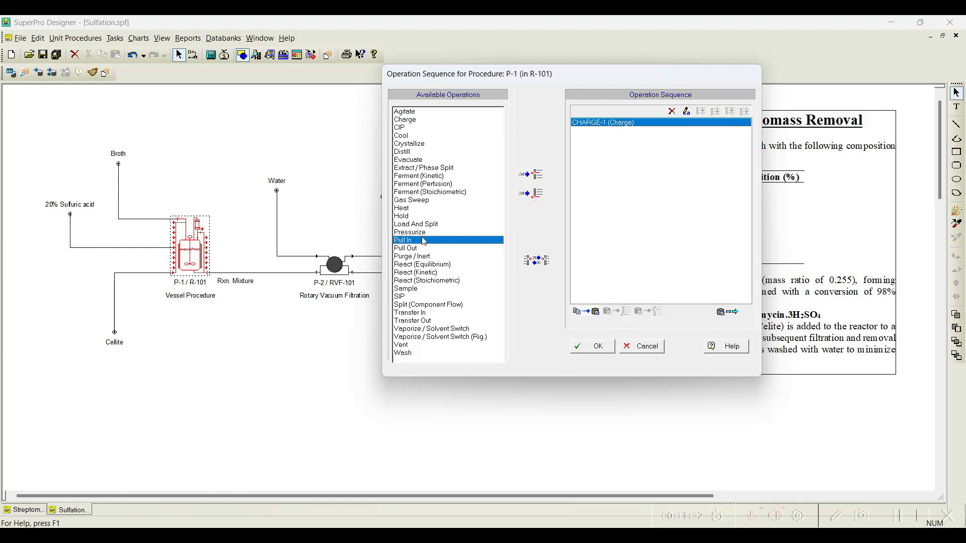
click(537, 200)
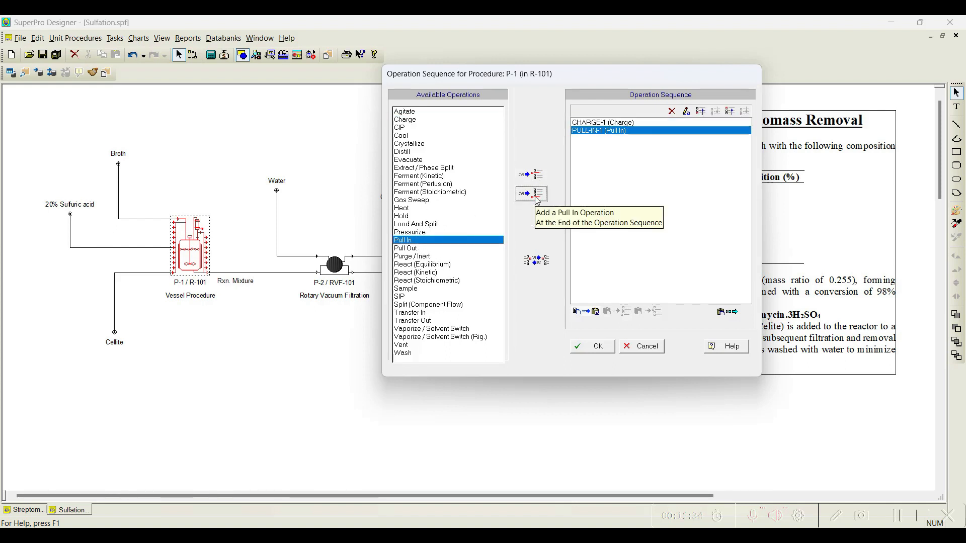
- Append React (Stoichiometric), a second Pull In and Transfer Out to P-1's operation sequence and accept it
click(428, 281)
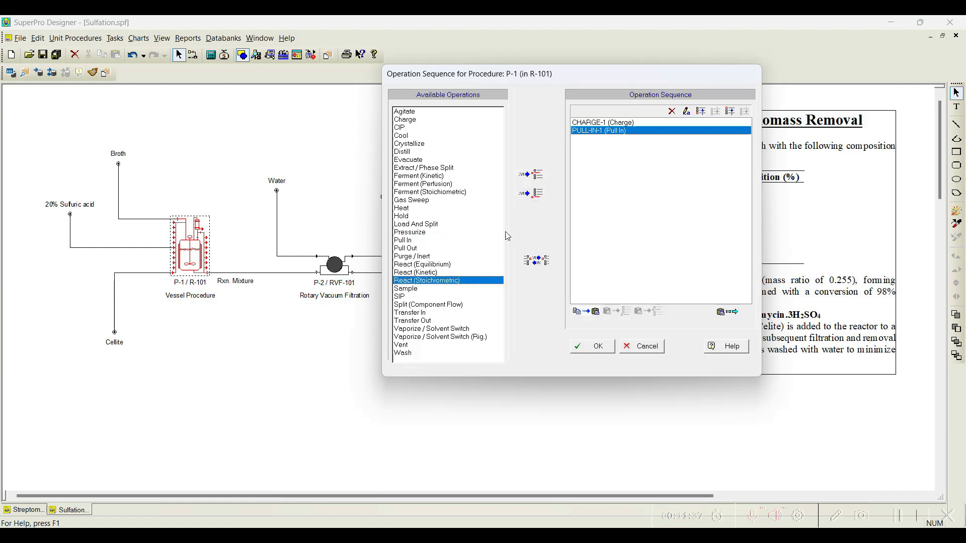
click(527, 200)
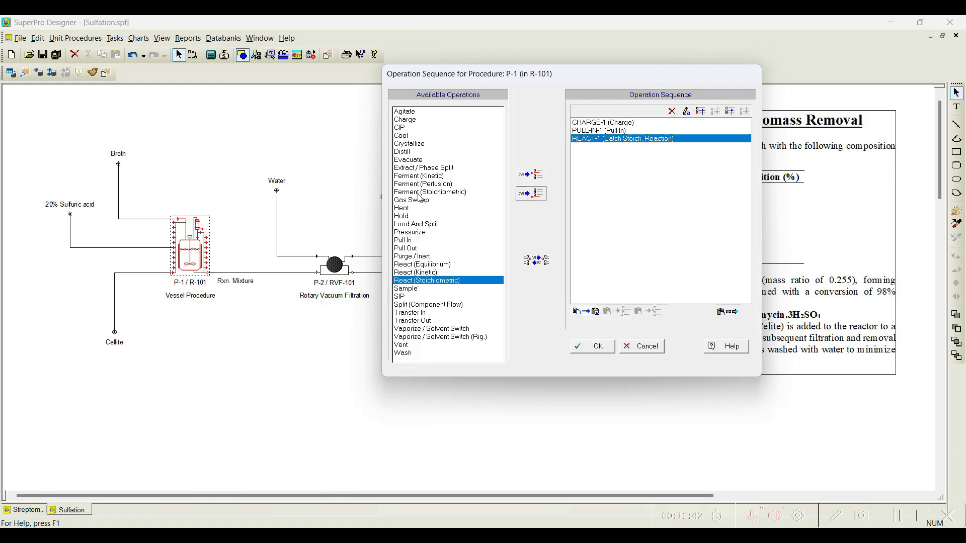
click(418, 241)
click(539, 195)
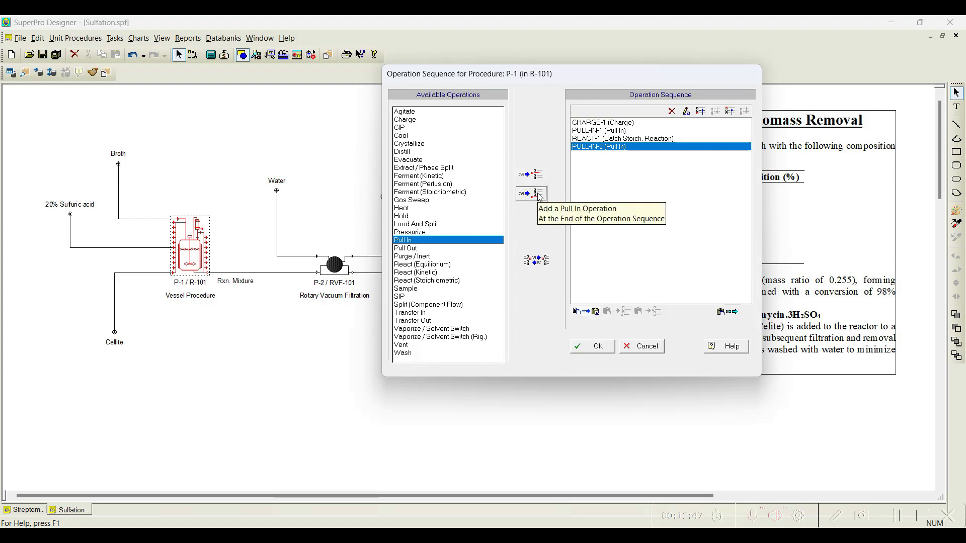
click(423, 321)
click(536, 194)
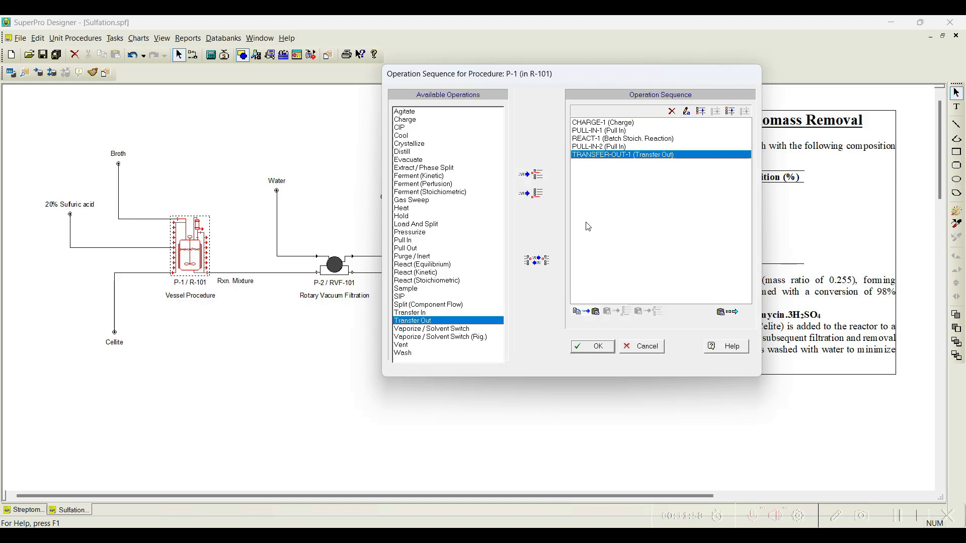
click(596, 346)
right_click(340, 278)
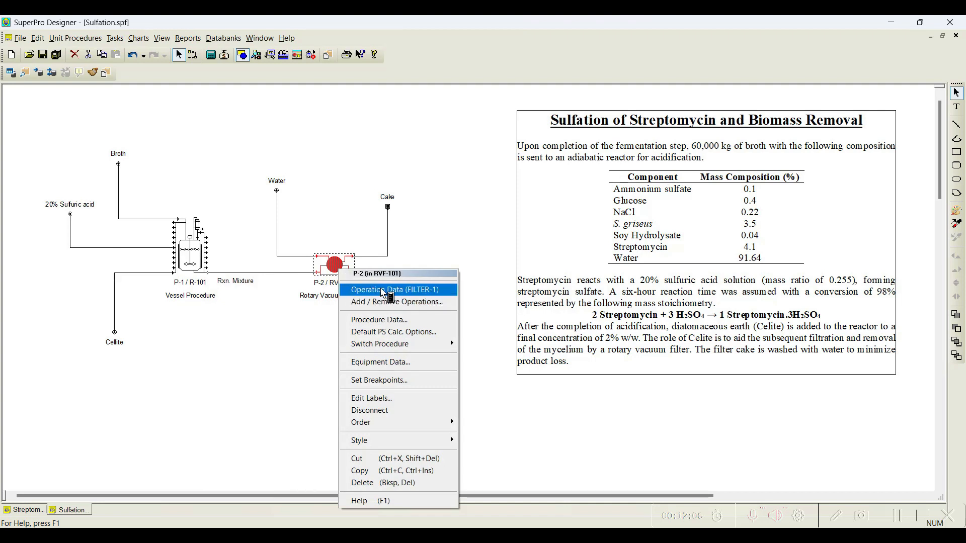
click(261, 379)
- Set the CHARGE-1 operation of P-1 to charge from the Broth stream using the amount on the stream
right_click(195, 236)
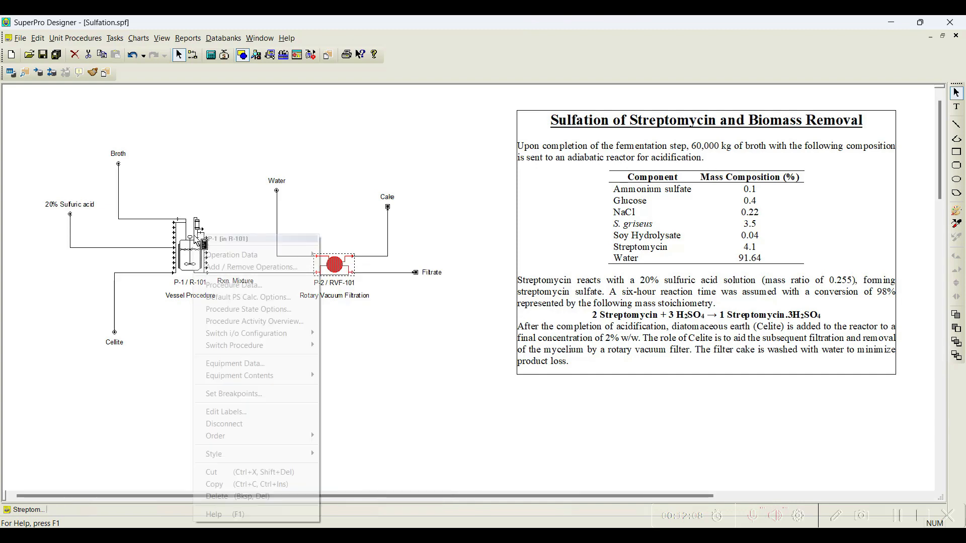
mouse_move(259, 259)
click(346, 259)
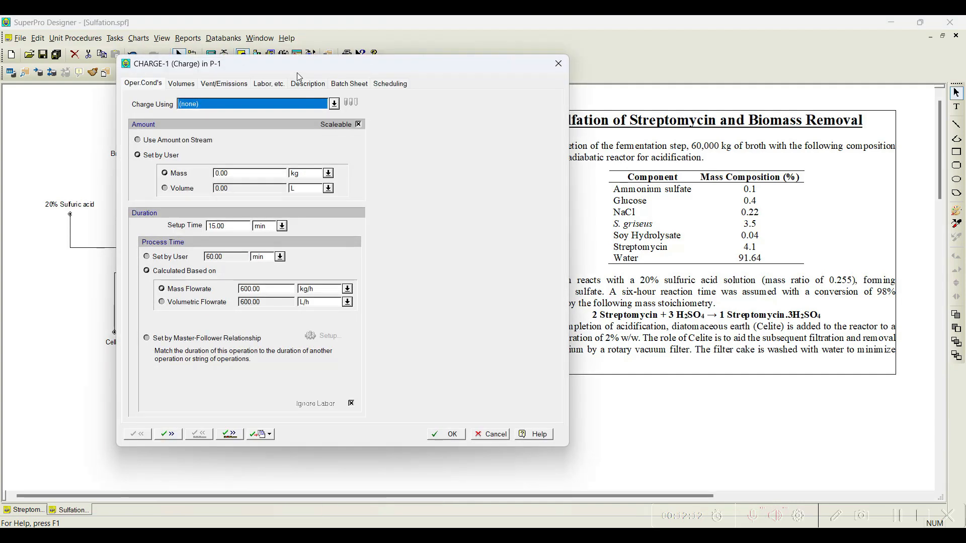
drag(298, 64, 581, 55)
click(616, 94)
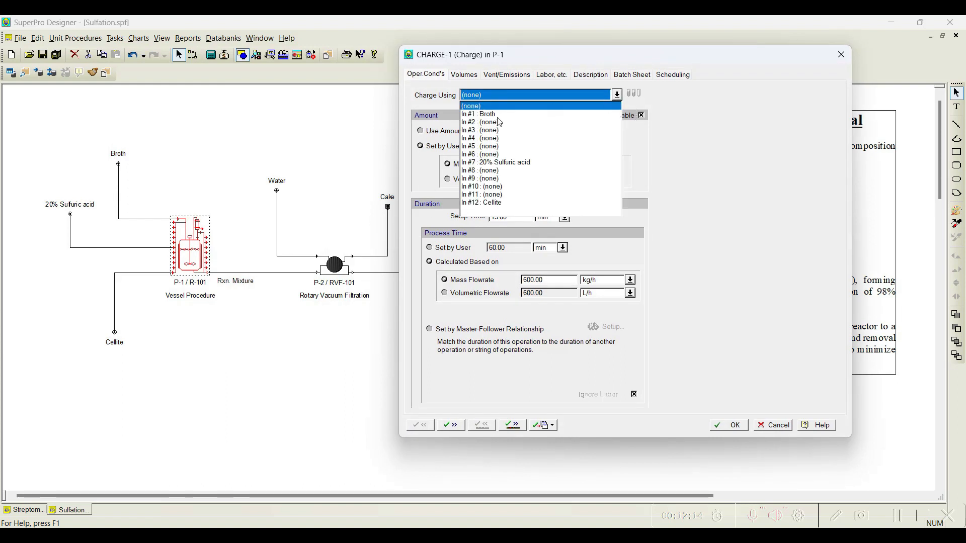
click(493, 120)
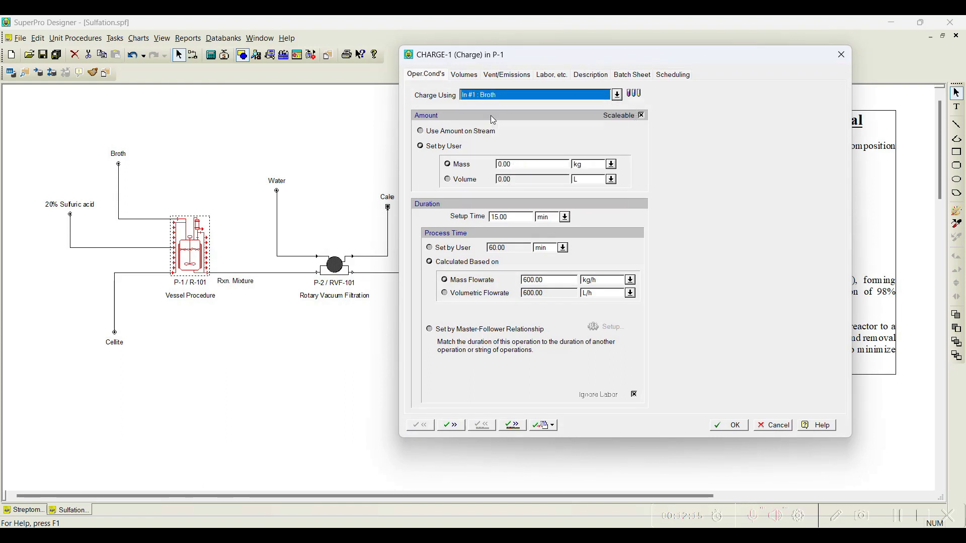
click(439, 133)
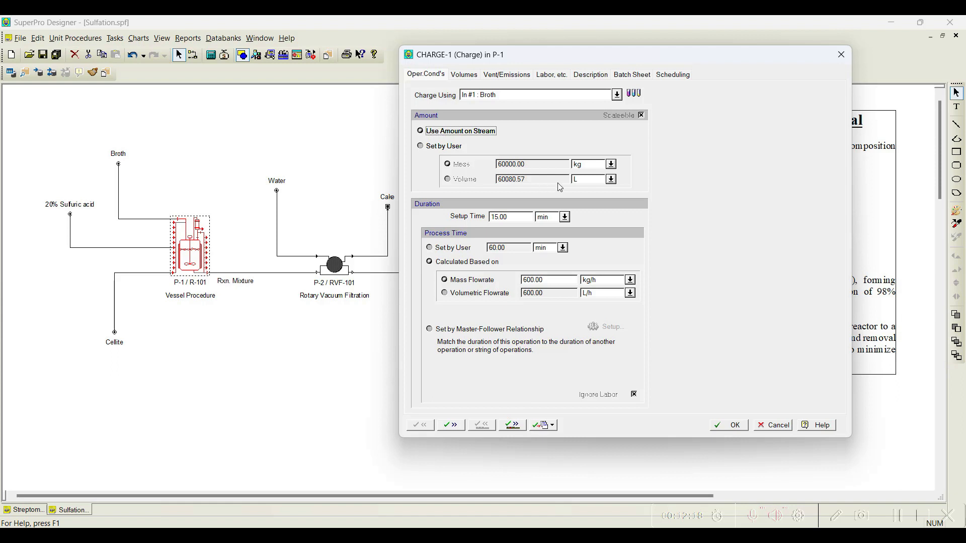
- Give CHARGE-1 a setup time of 5 min and a user-set process time of 10 min, and continue to the following operation
double_click(507, 218)
text(5)
click(454, 248)
double_click(505, 249)
text(10.00)
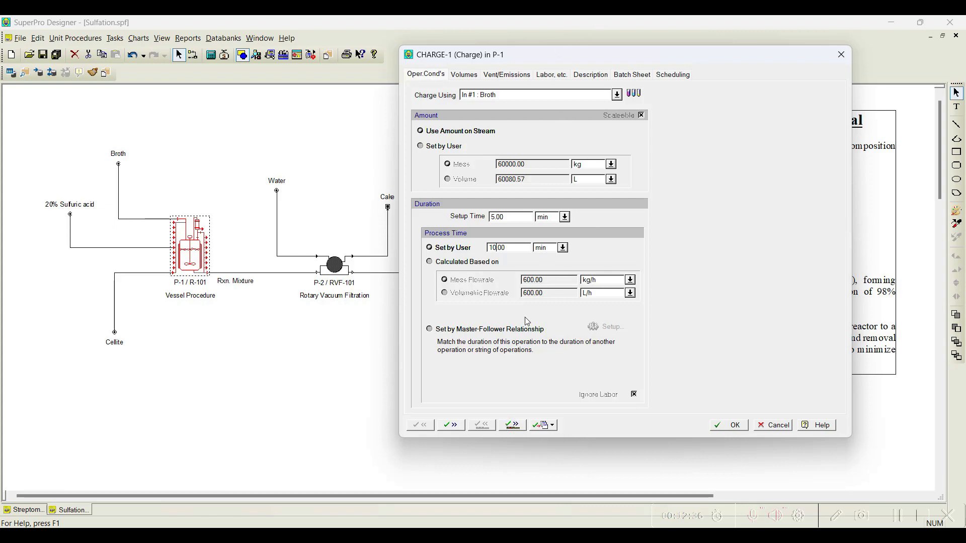
click(516, 427)
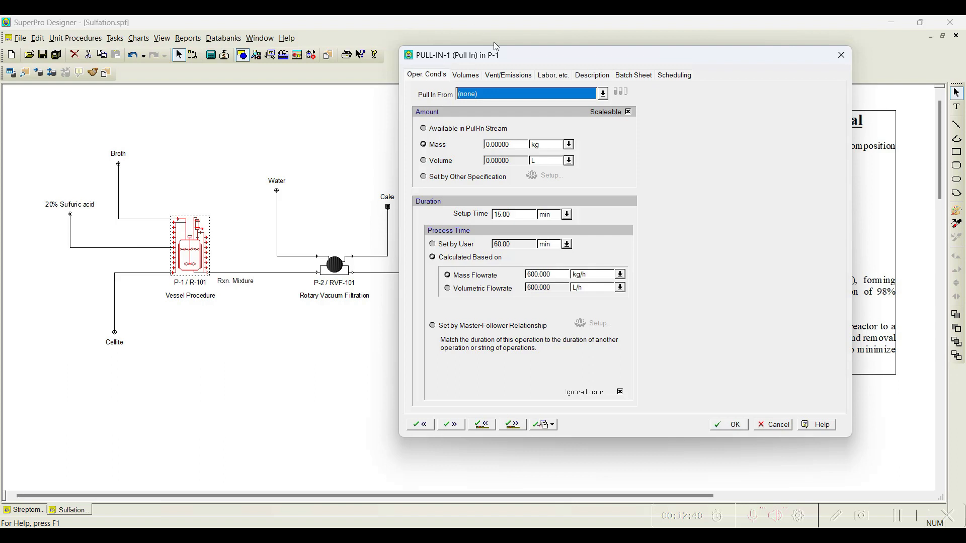
- Make PULL-IN-1 draw from the 20% Sulfuric acid stream, with its amount set by other specification, and open that specification's setup
drag(486, 50, 410, 49)
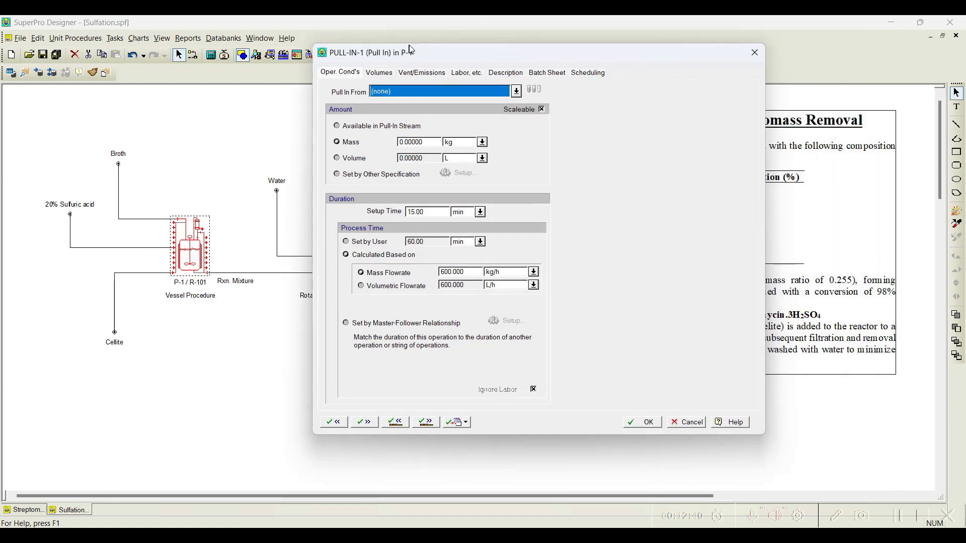
click(516, 91)
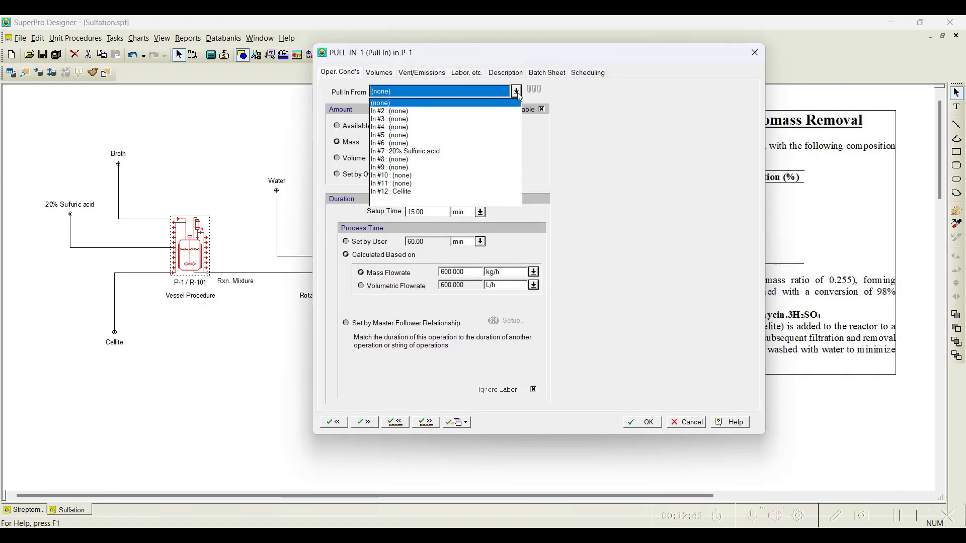
click(410, 153)
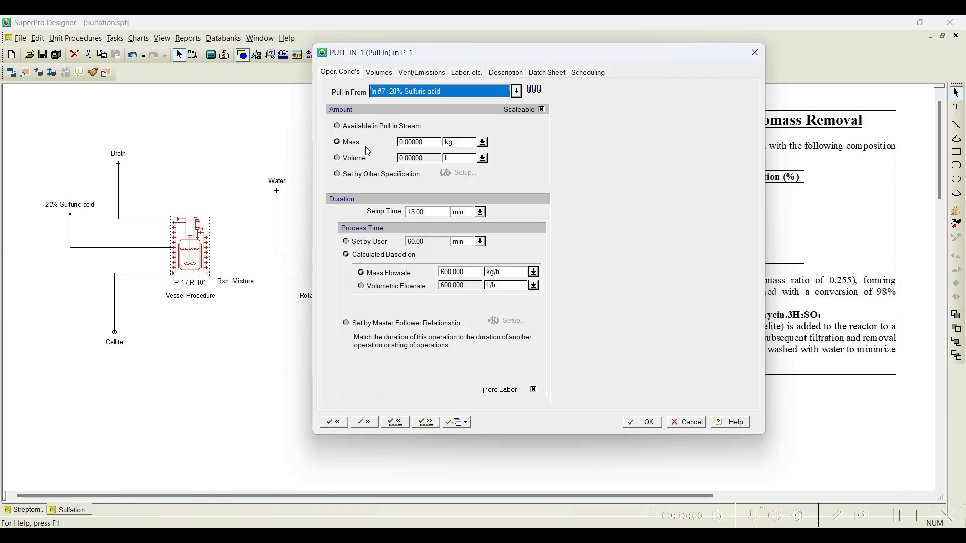
click(355, 177)
click(464, 178)
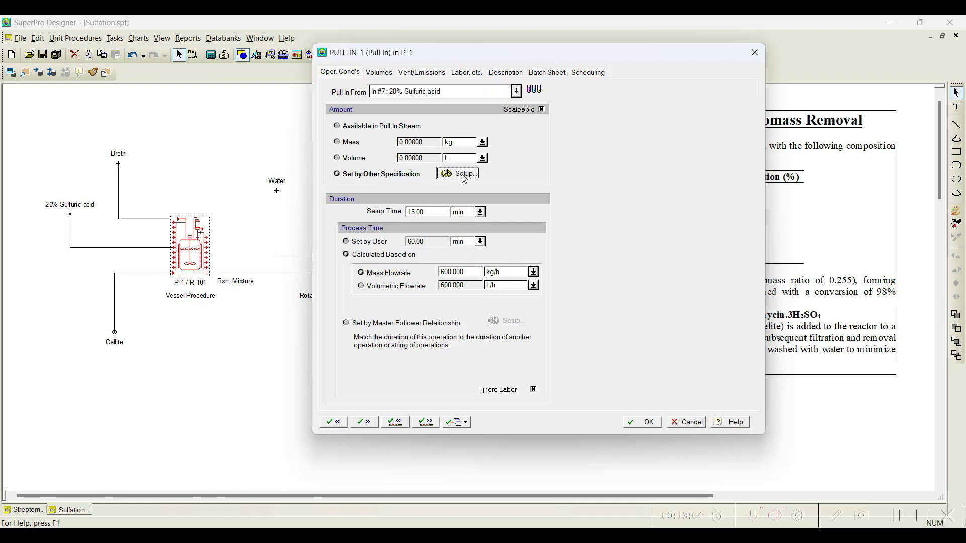
- Define the pull-in amount as a mass ratio of 0.255 of added H2SO4 to the Streptomycin in the initial contents
drag(388, 32, 360, 41)
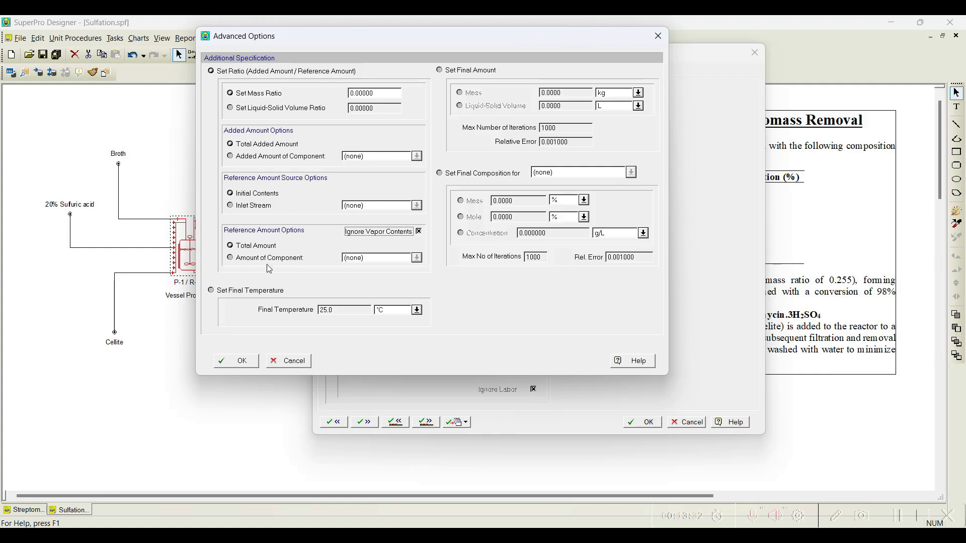
click(365, 92)
double_click(365, 93)
text(0.255)
click(260, 158)
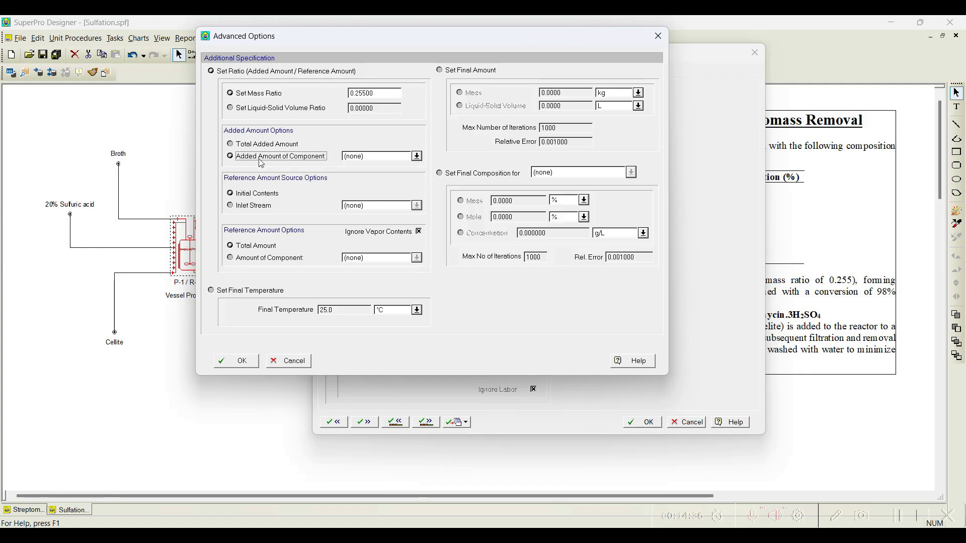
click(416, 156)
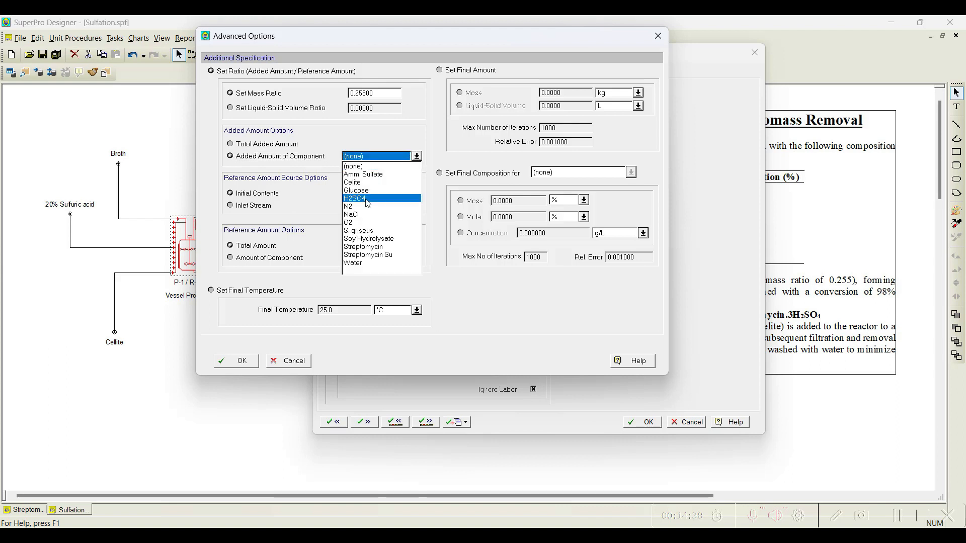
click(368, 200)
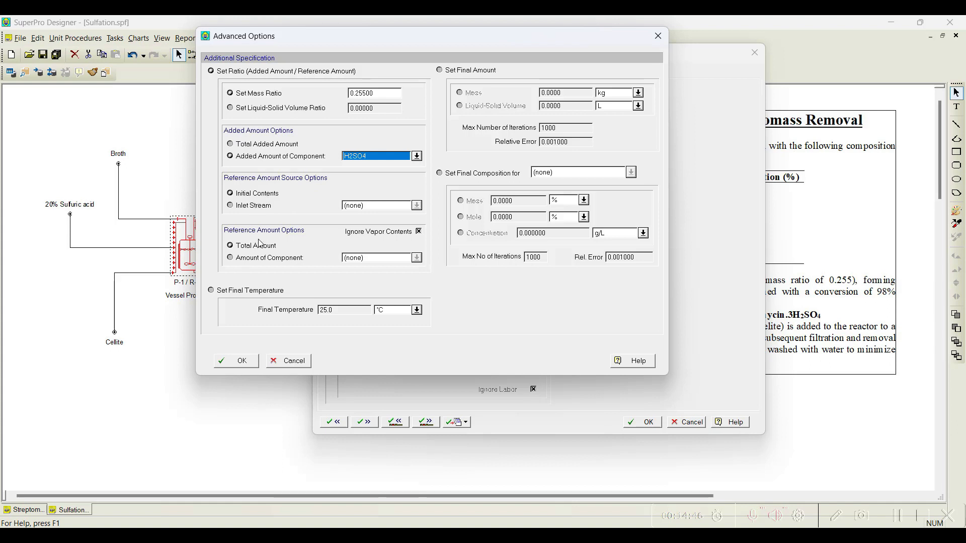
click(257, 258)
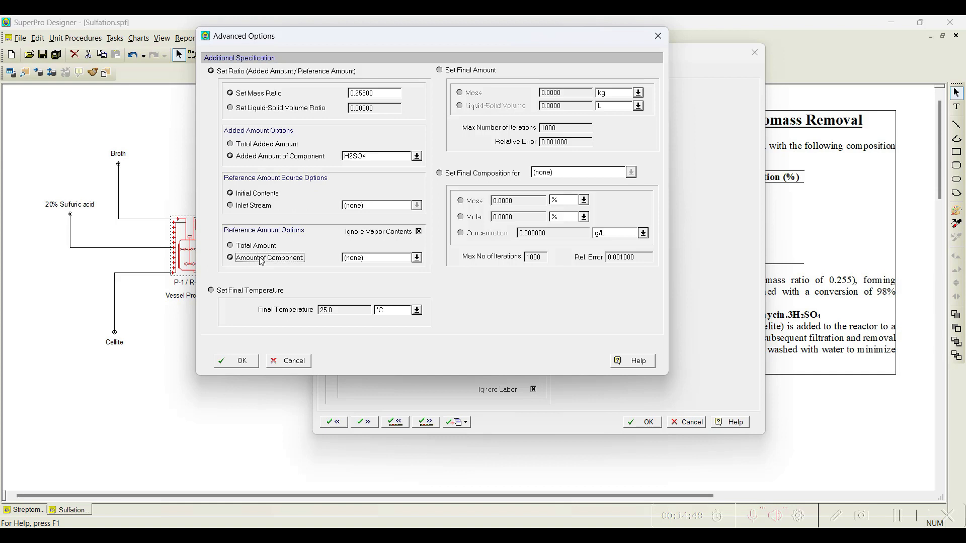
click(416, 259)
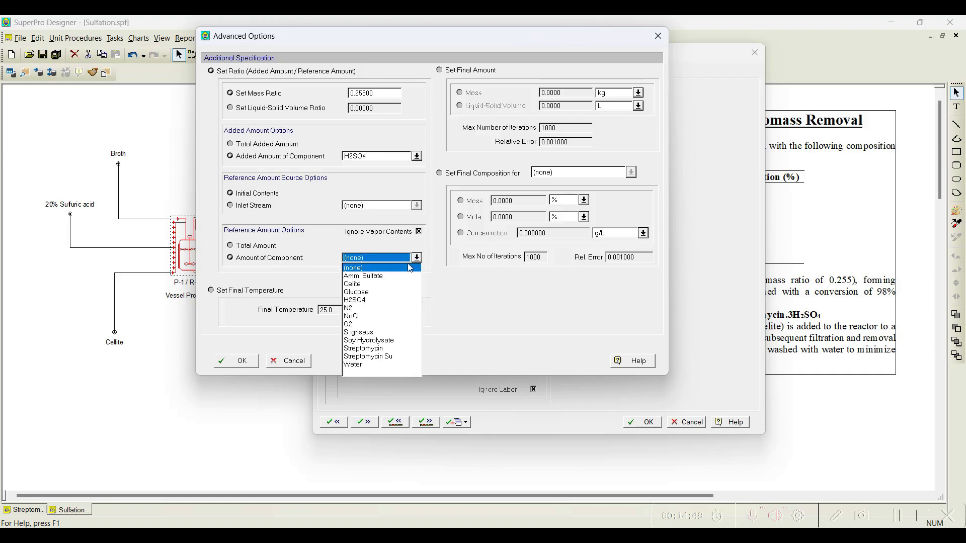
click(373, 349)
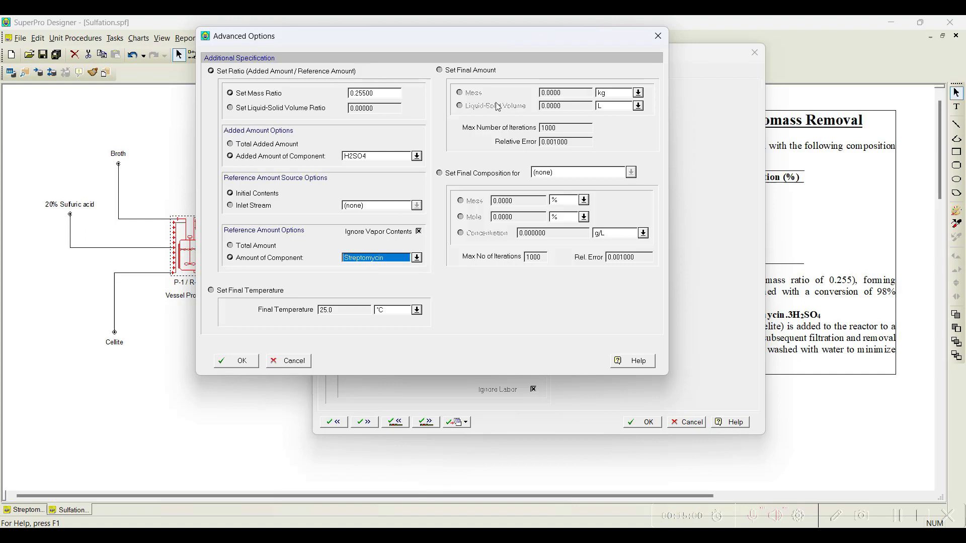
click(237, 362)
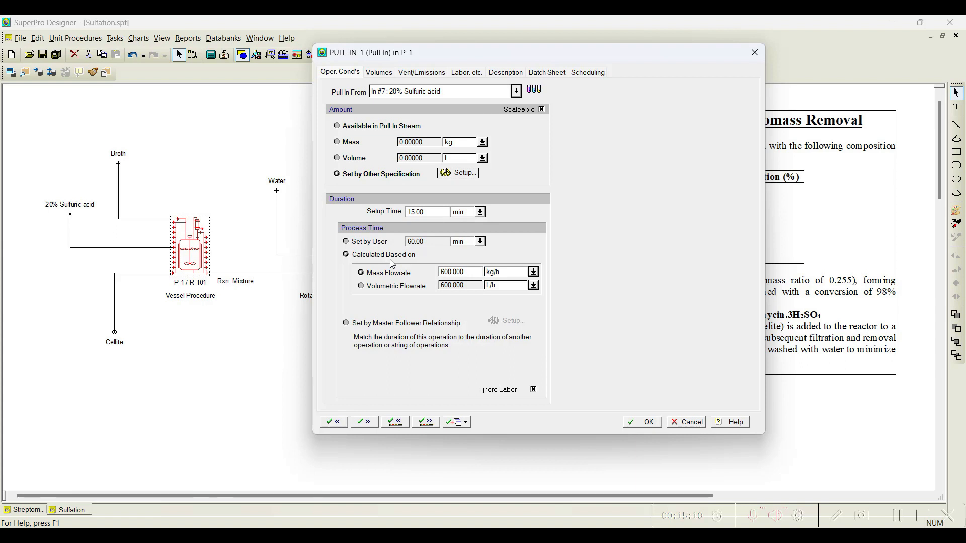
- Give PULL-IN-1 a setup time of 5 min and a user-set process time of 10 min, and continue to the reaction operation
double_click(427, 216)
text(5.00)
click(374, 242)
double_click(435, 241)
text(10)
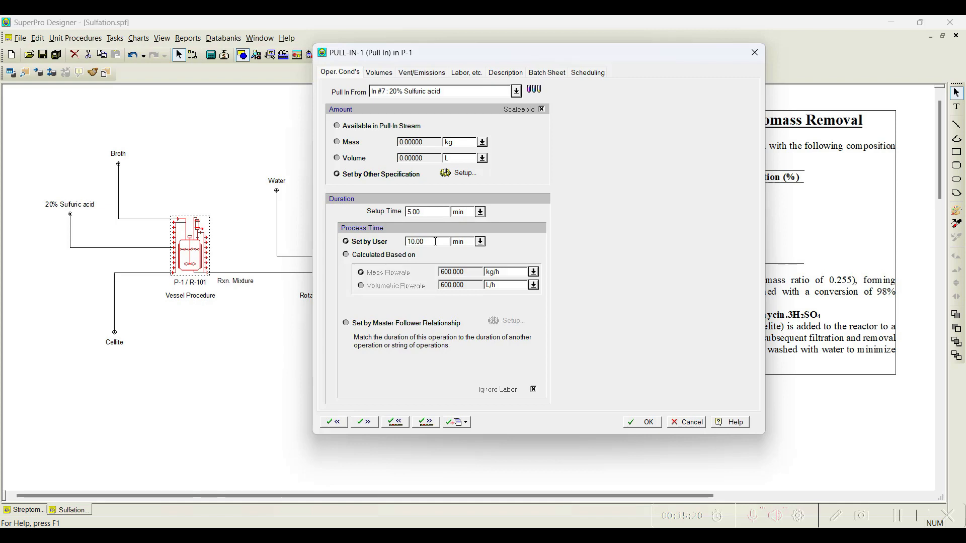
click(424, 424)
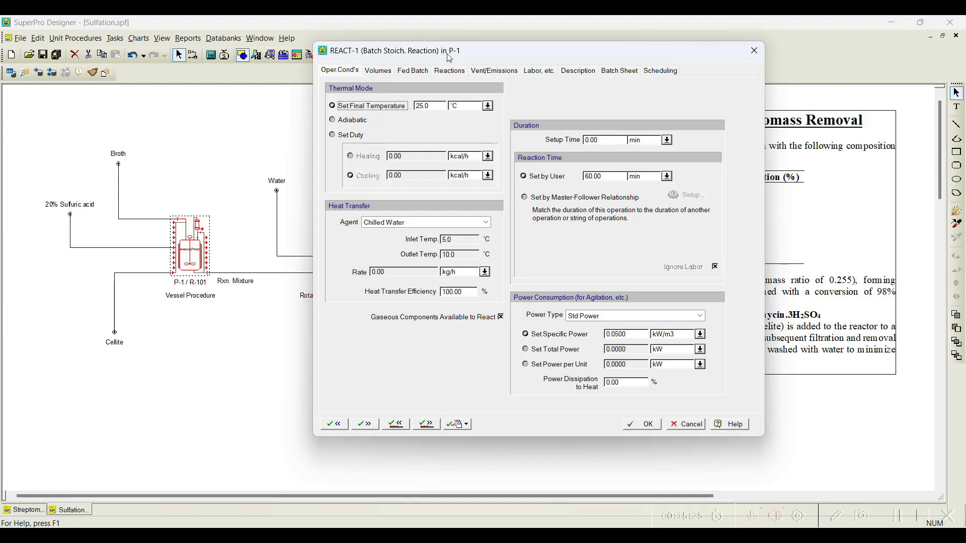
- Make REACT-1 an adiabatic operation and open the stoichiometry balance of Reaction #1
drag(450, 56, 466, 44)
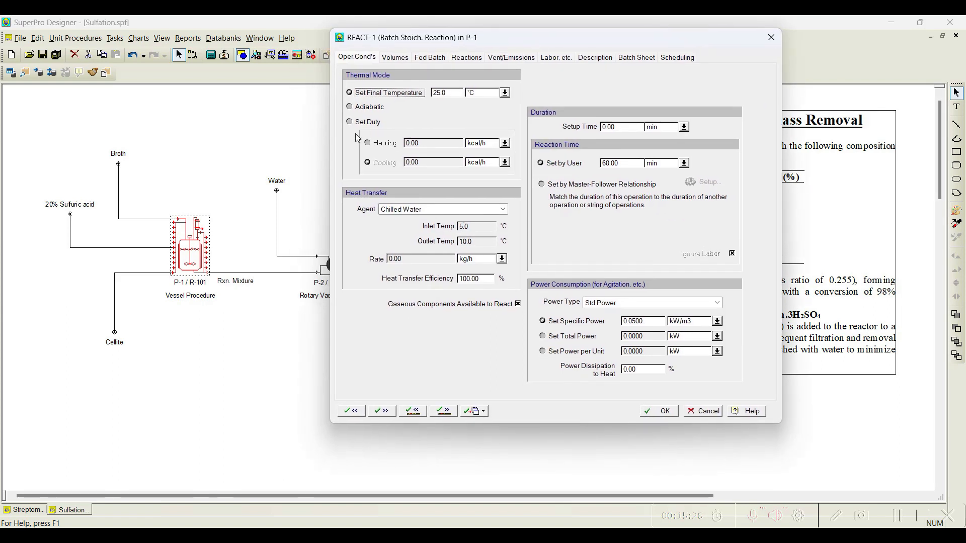
click(371, 112)
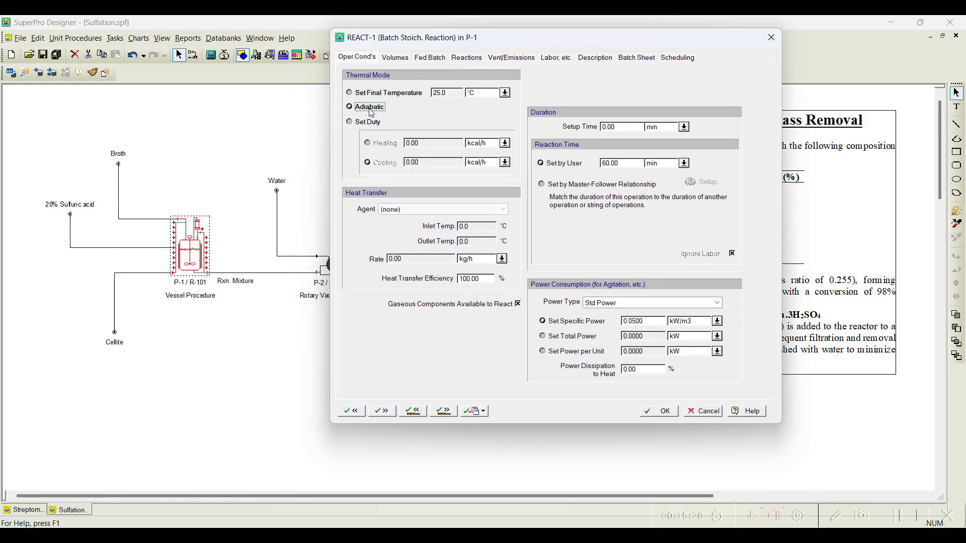
click(477, 59)
drag(494, 43, 231, 47)
click(369, 102)
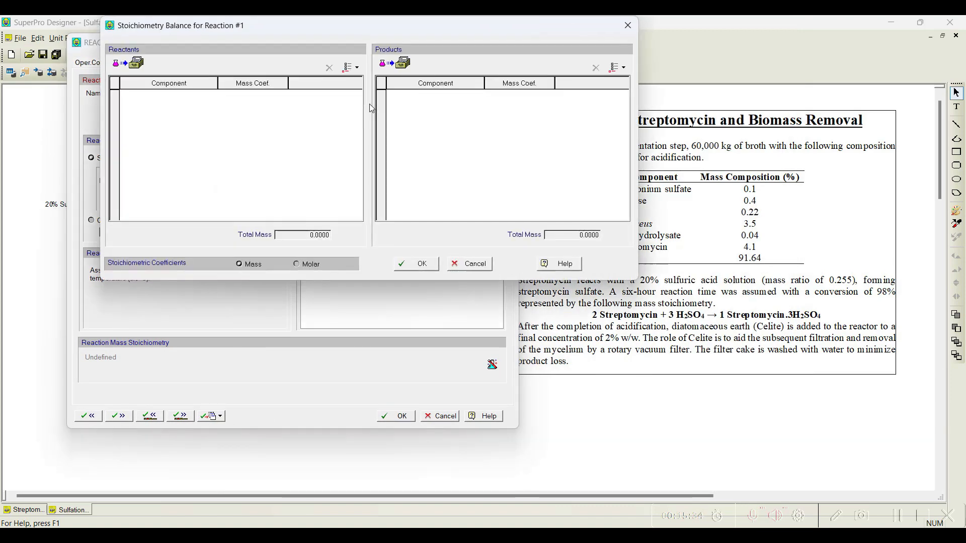
- Add Streptomycin and H2SO4 as reactants and Streptomycin Su as the product of Reaction #1
click(351, 68)
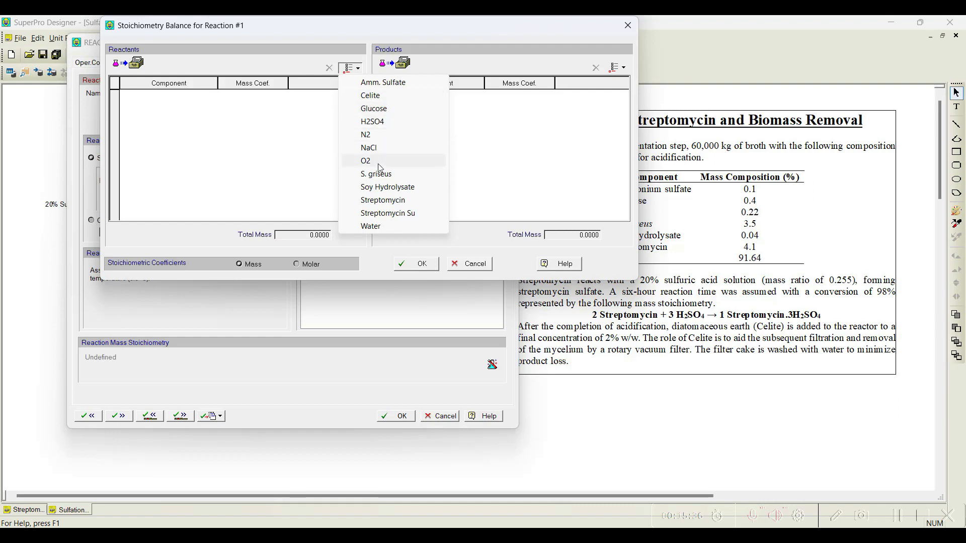
click(384, 200)
click(354, 69)
click(377, 122)
click(625, 67)
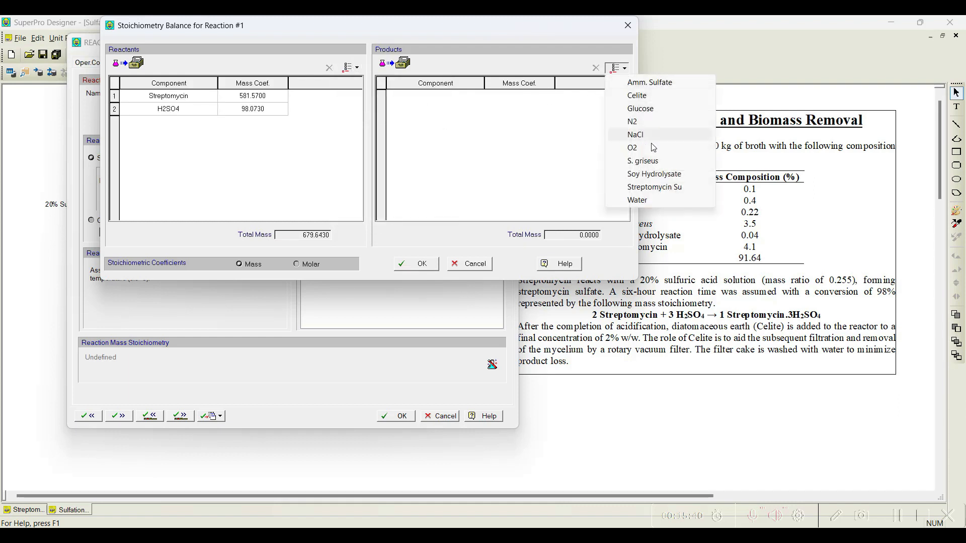
click(654, 187)
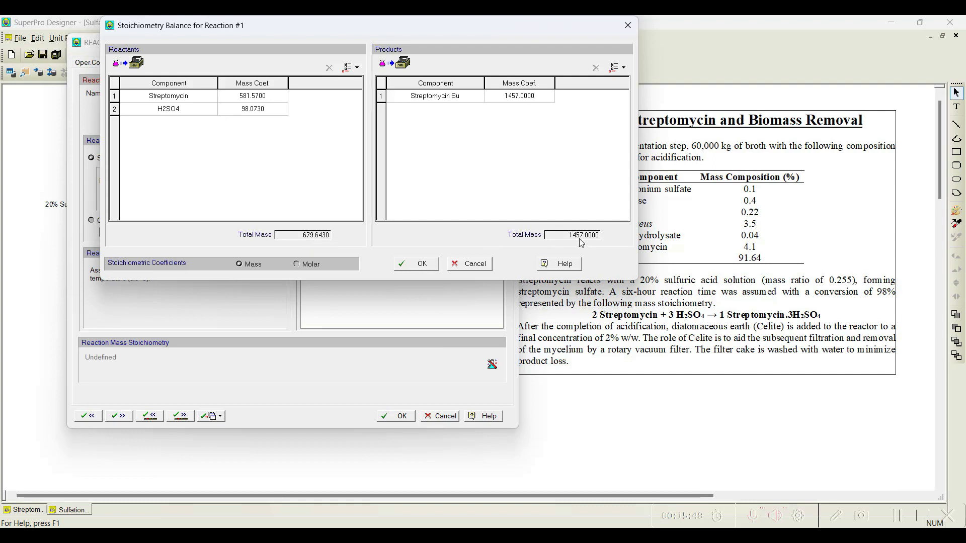
- Switch the stoichiometry to molar coefficients, with 2 for Streptomycin and 3 for H2SO4, and accept the balance
click(297, 265)
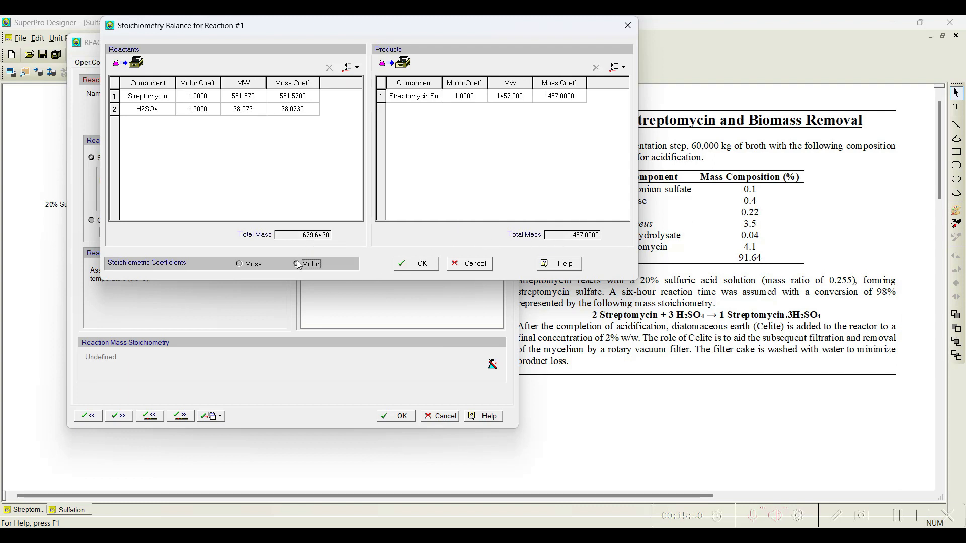
click(198, 99)
text(2)
key(Return)
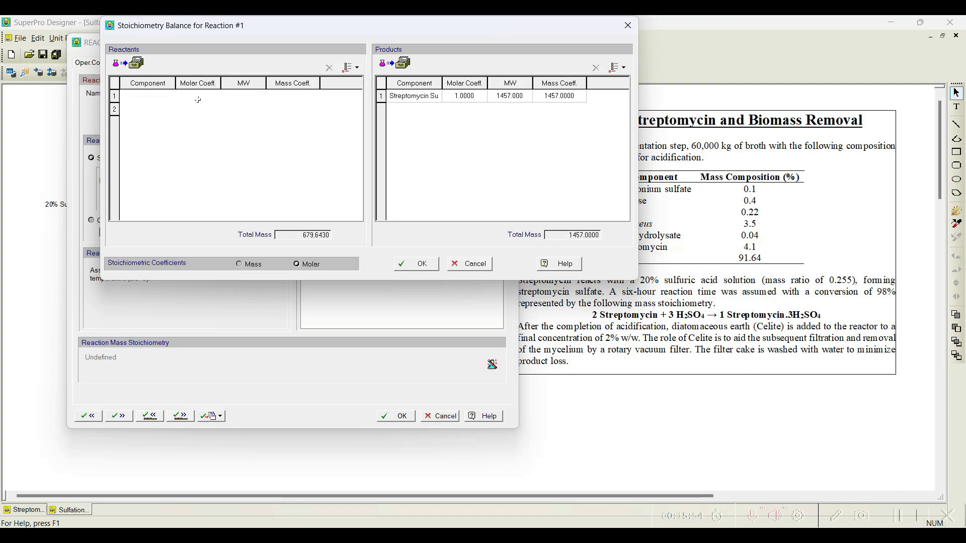
text(3)
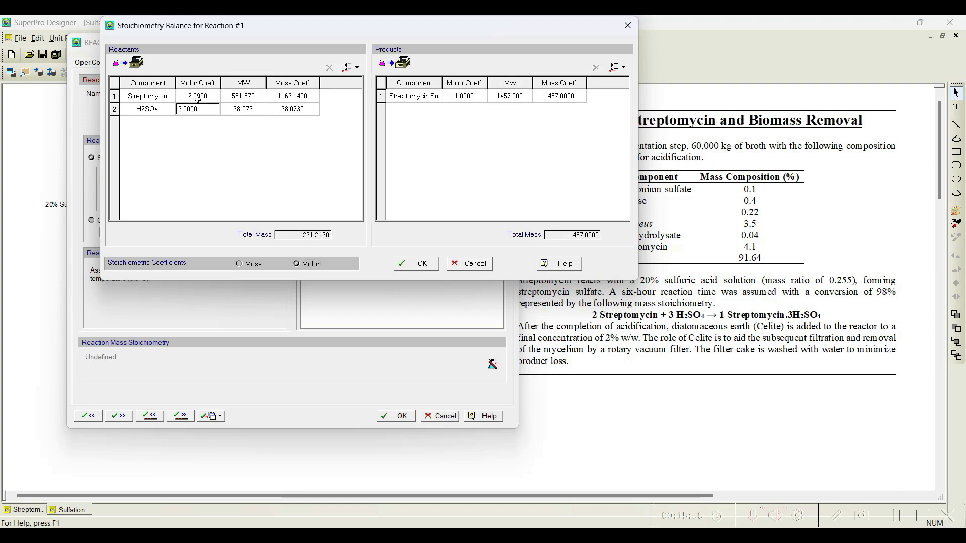
key(Tab)
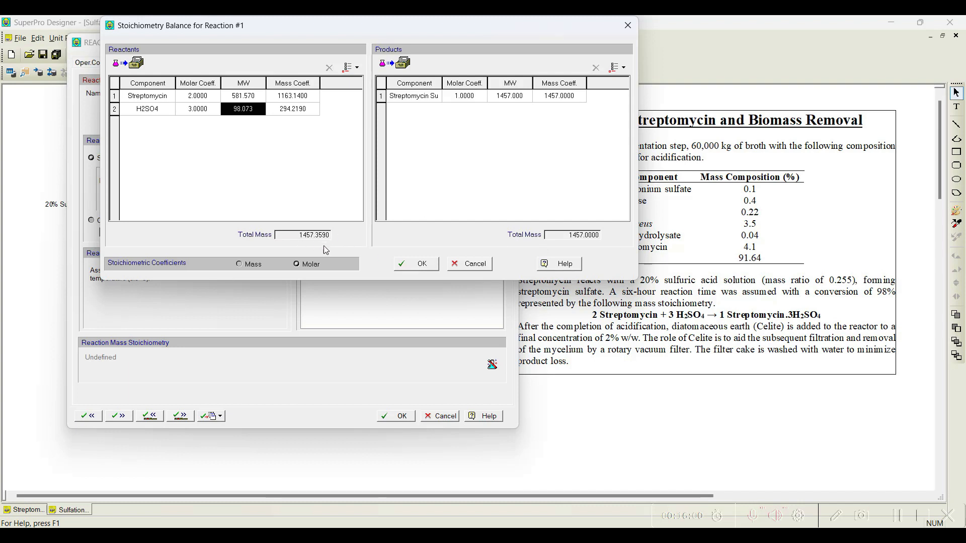
click(424, 267)
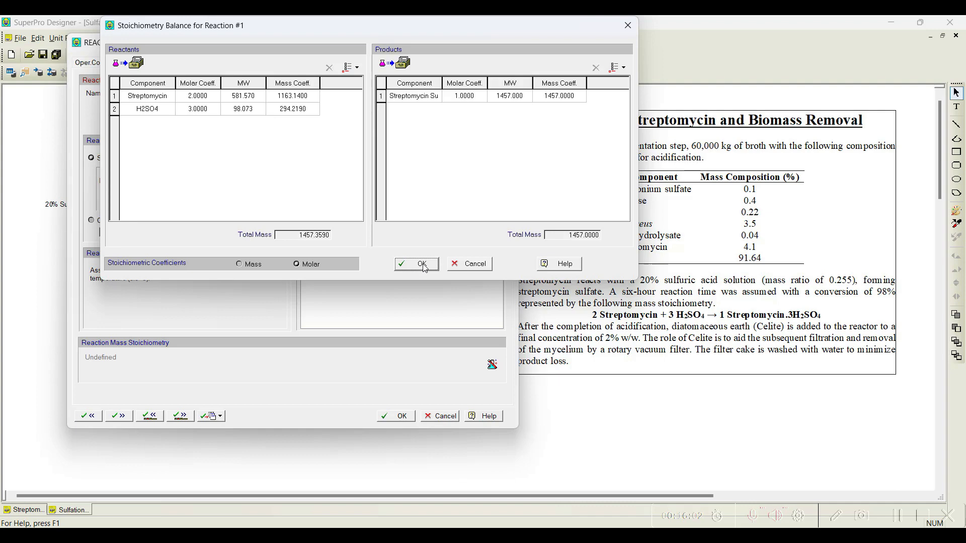
- Set the conversion of Reaction #1 to 98% and continue to the following operation
double_click(171, 157)
text(98.00)
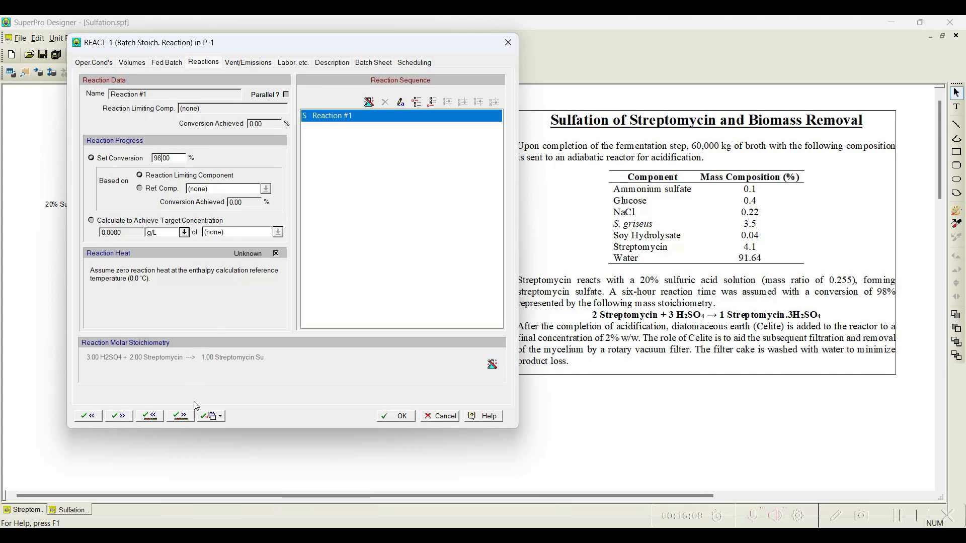
click(187, 420)
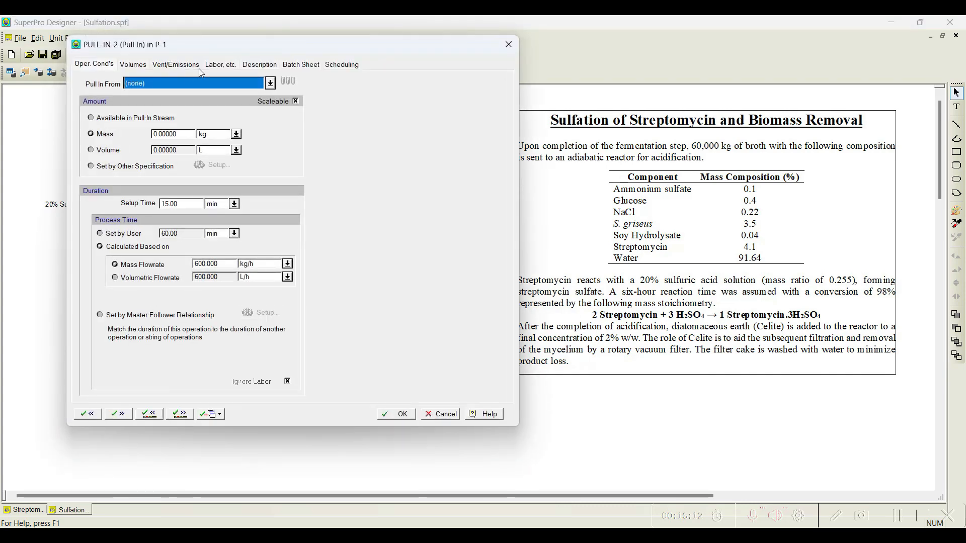
- Make PULL-IN-2 draw from the Cellite stream, with its amount set by other specification
drag(204, 50, 211, 31)
click(211, 64)
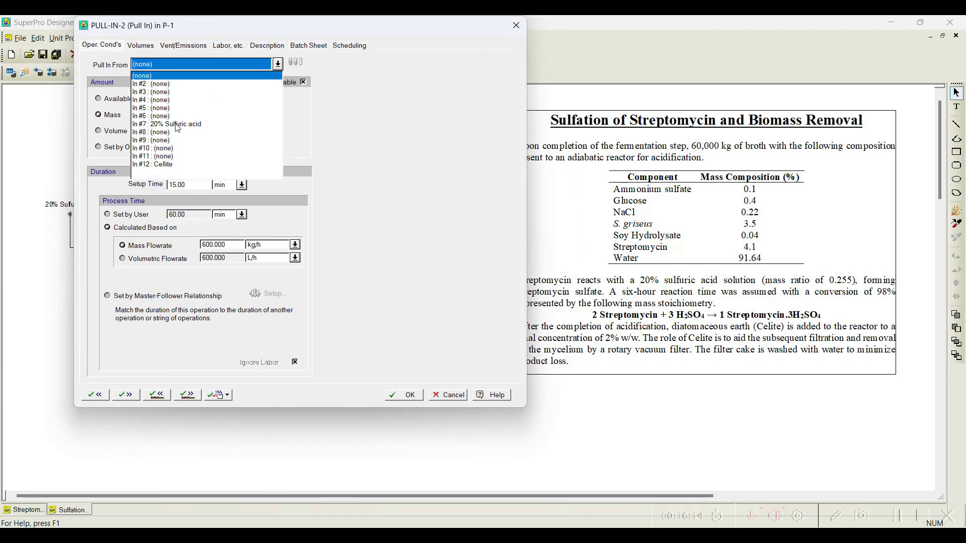
click(157, 164)
drag(200, 34, 297, 31)
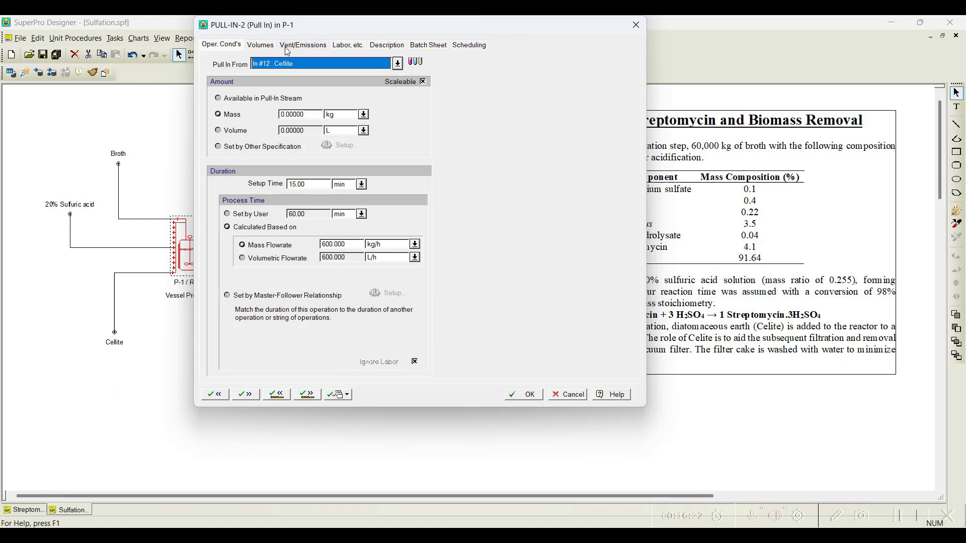
click(248, 149)
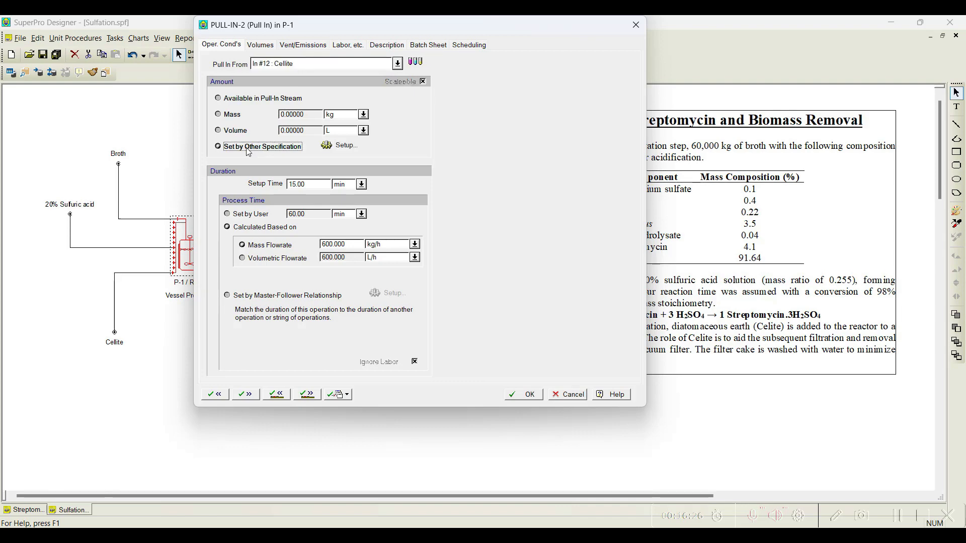
- Define the PULL-IN-2 amount by a final composition of 2% Celite by mass, and continue to the transfer-out operation
click(340, 145)
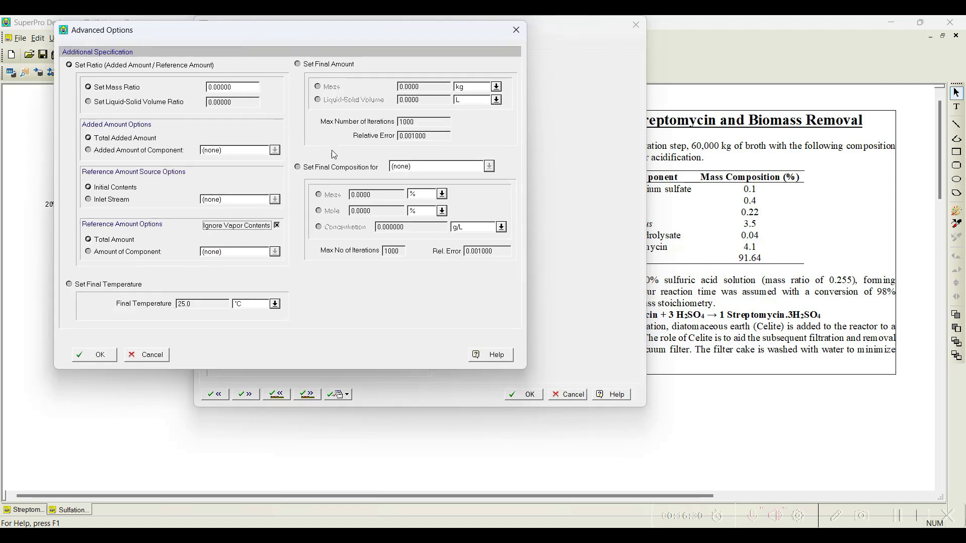
click(313, 168)
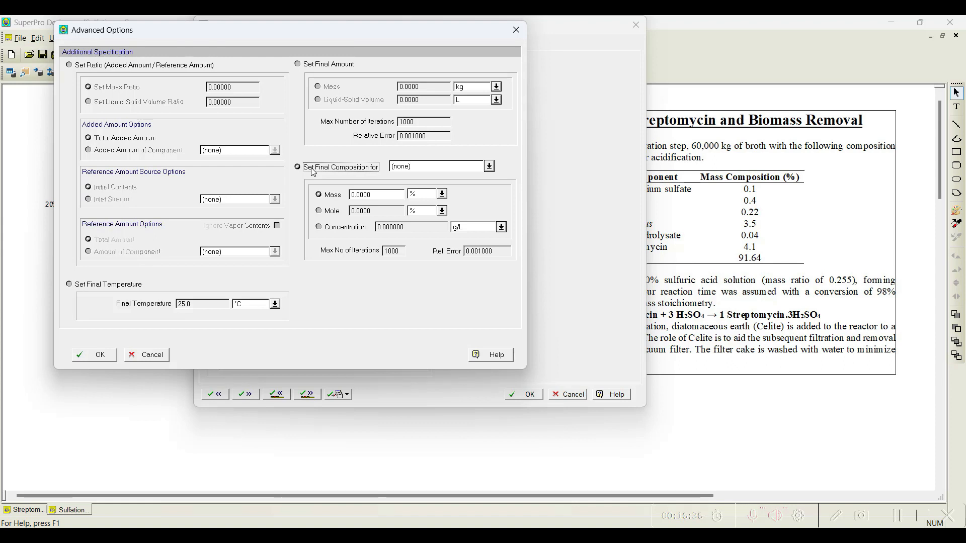
click(490, 166)
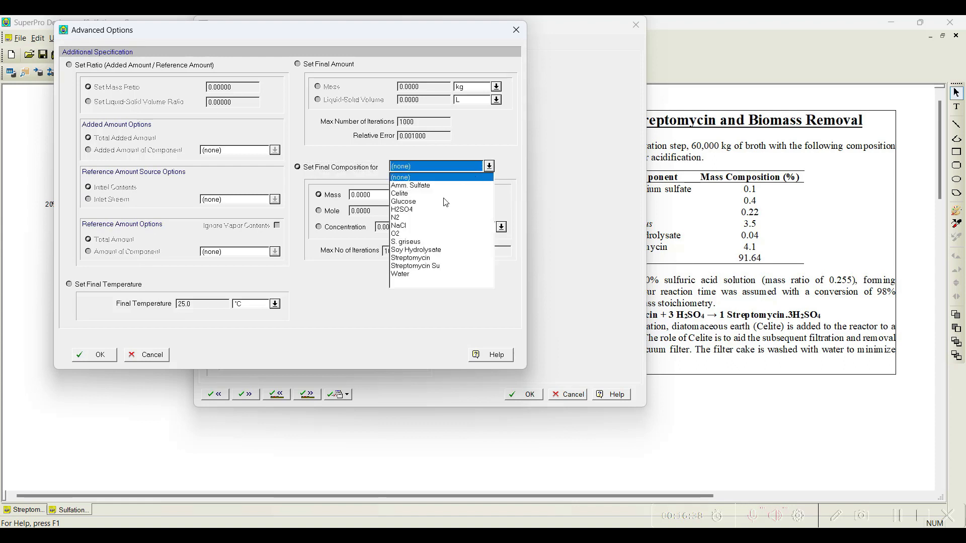
click(430, 194)
double_click(364, 195)
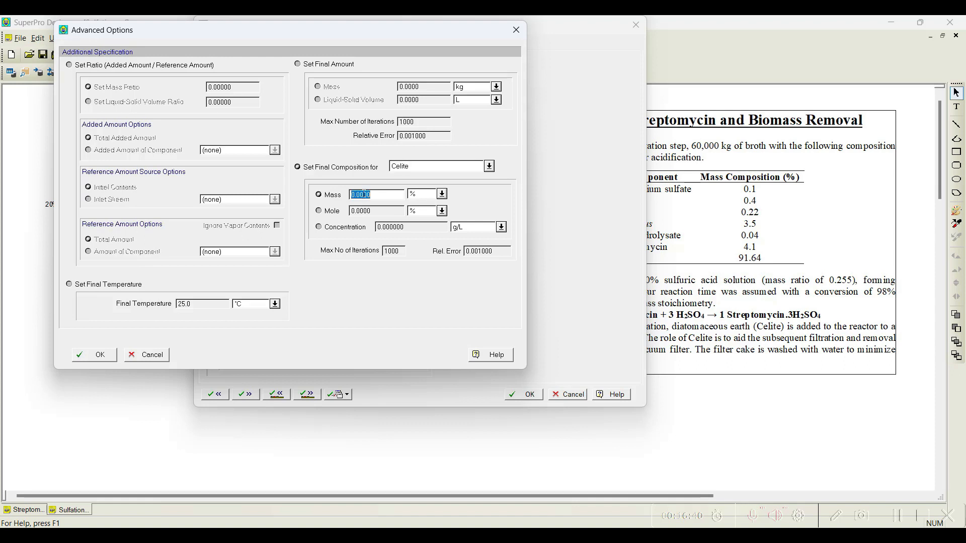
text(2)
click(96, 354)
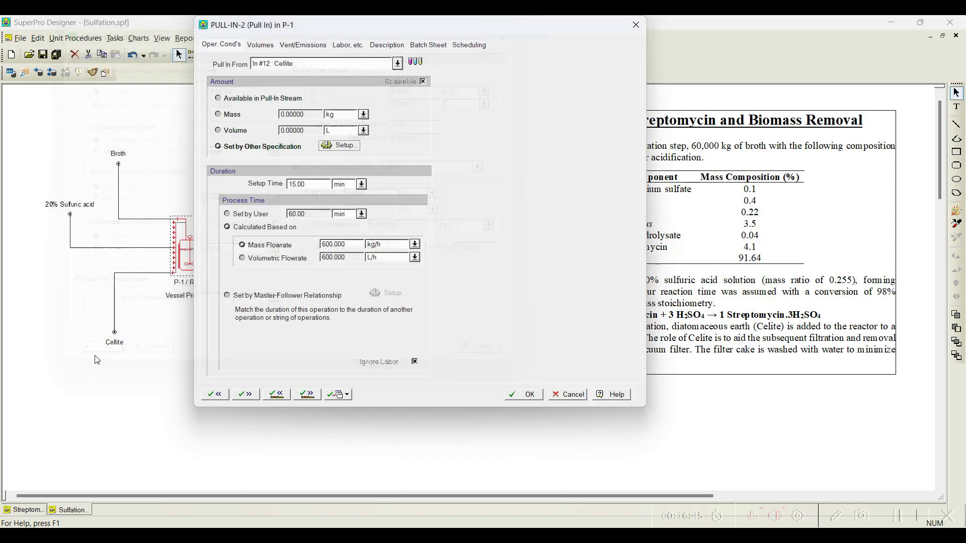
click(316, 400)
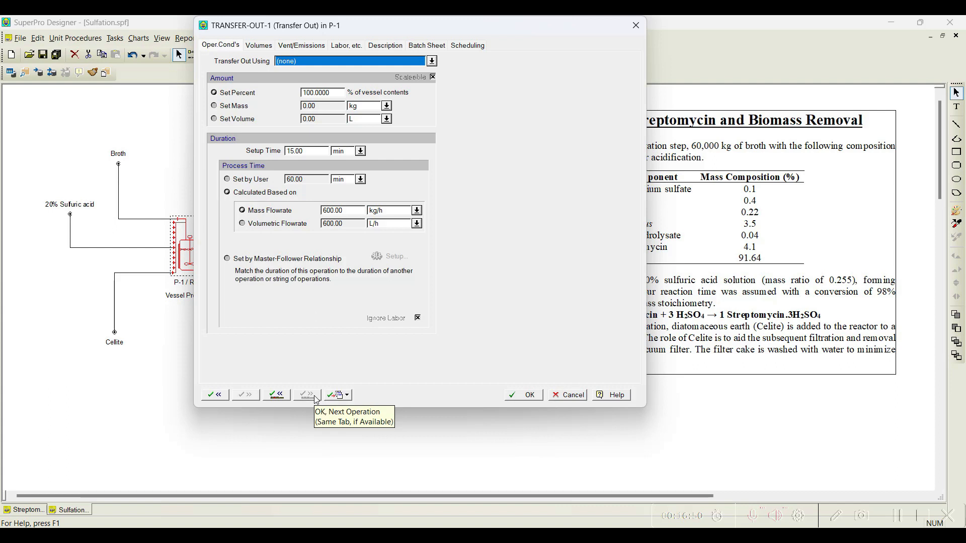
- Send TRANSFER-OUT-1 through the Rxn. Mixture stream, with its process time set by a master-follower relationship
click(432, 61)
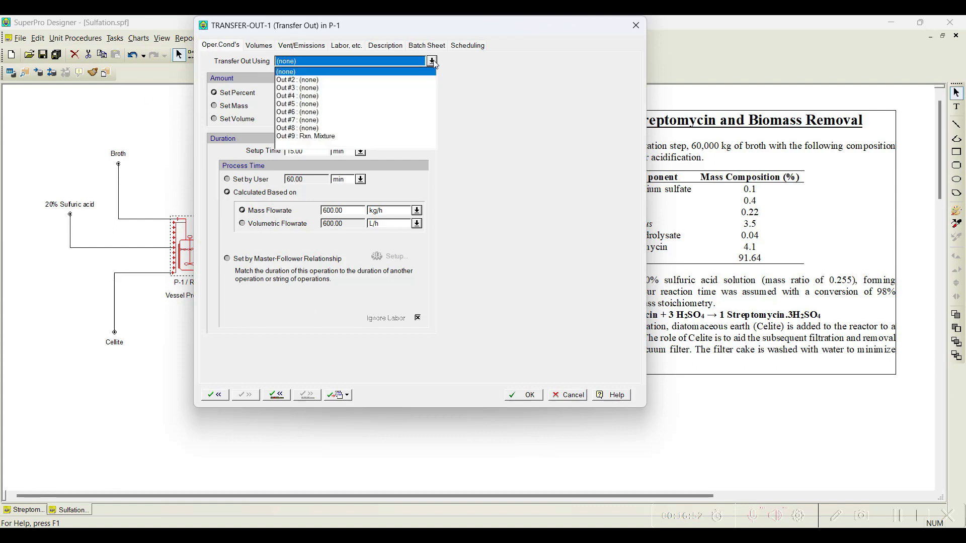
click(313, 137)
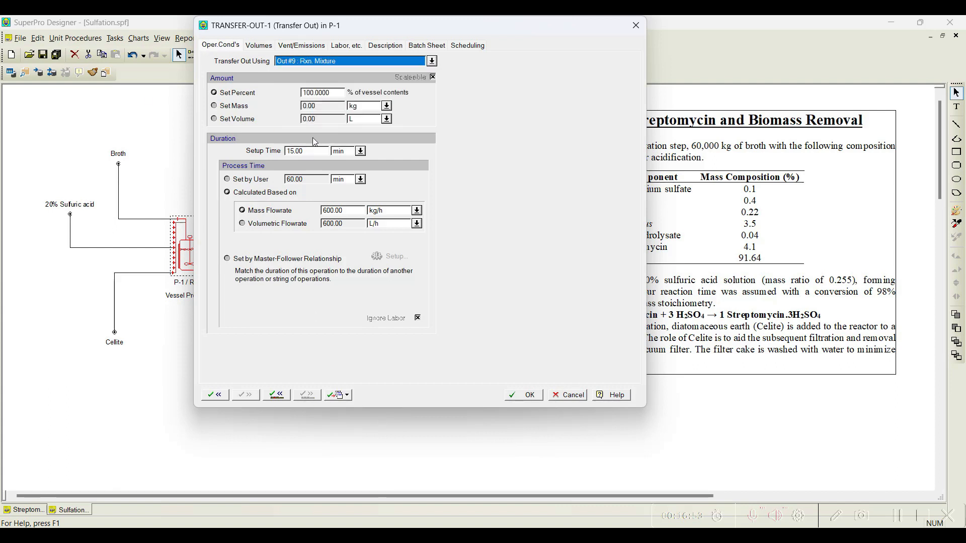
click(259, 259)
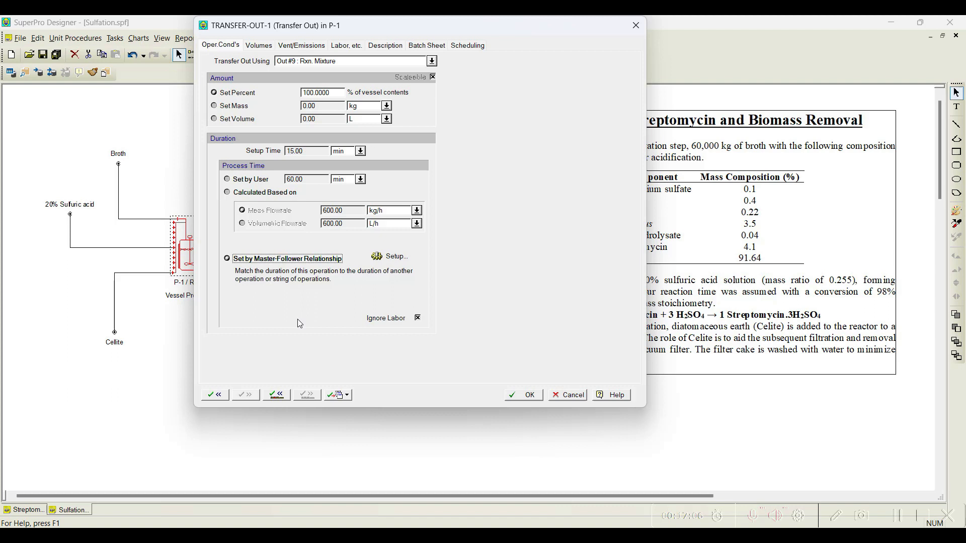
- Match the duration of TRANSFER-OUT-1 to the single operation FILTER-1 in procedure P-2
click(391, 258)
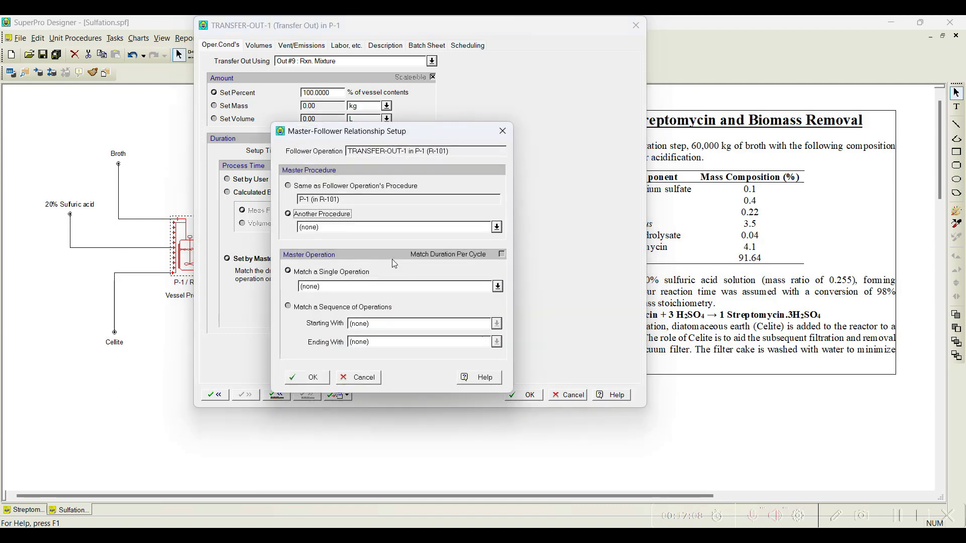
click(495, 229)
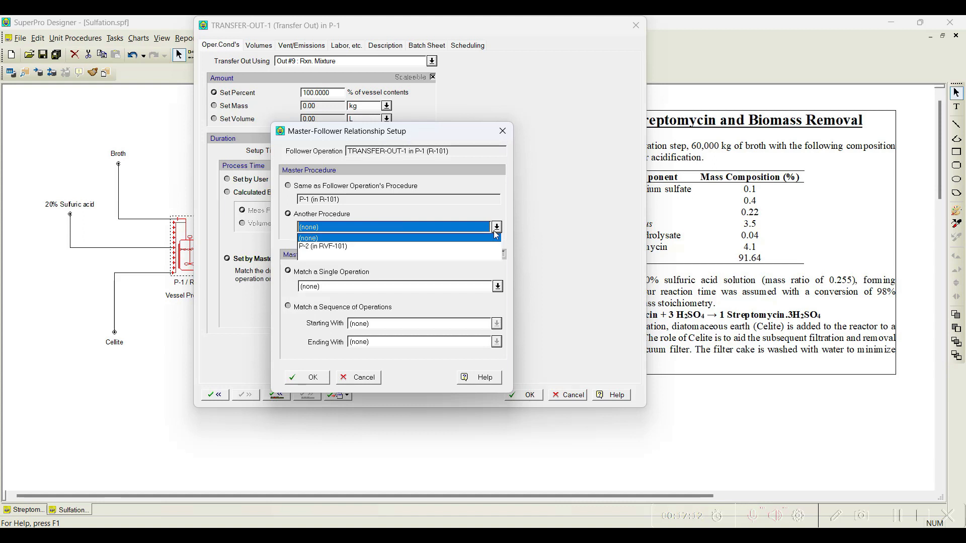
click(337, 247)
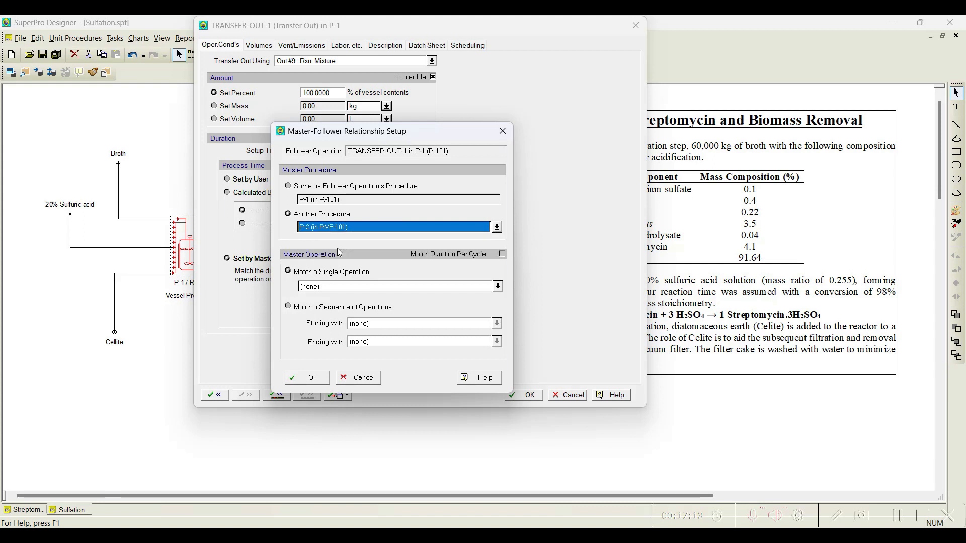
click(497, 287)
click(355, 306)
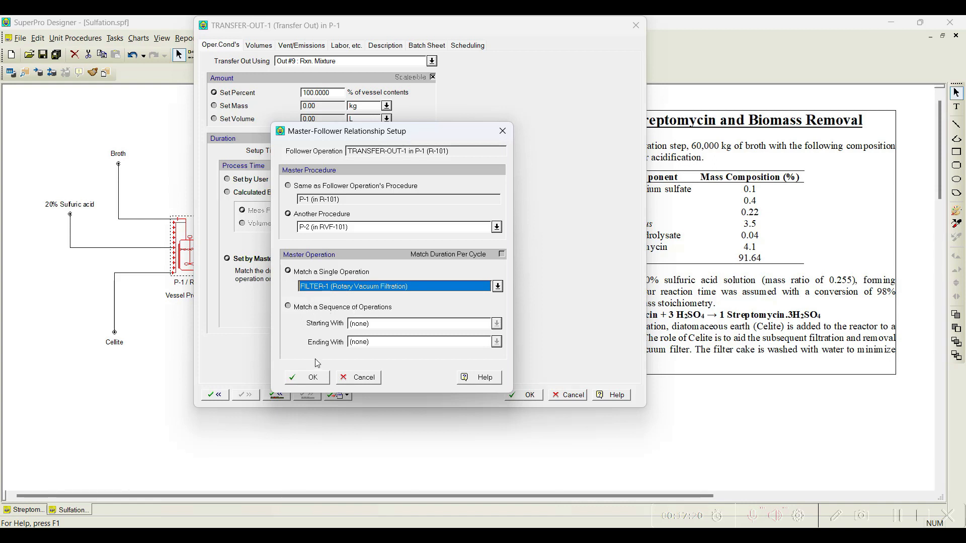
click(315, 376)
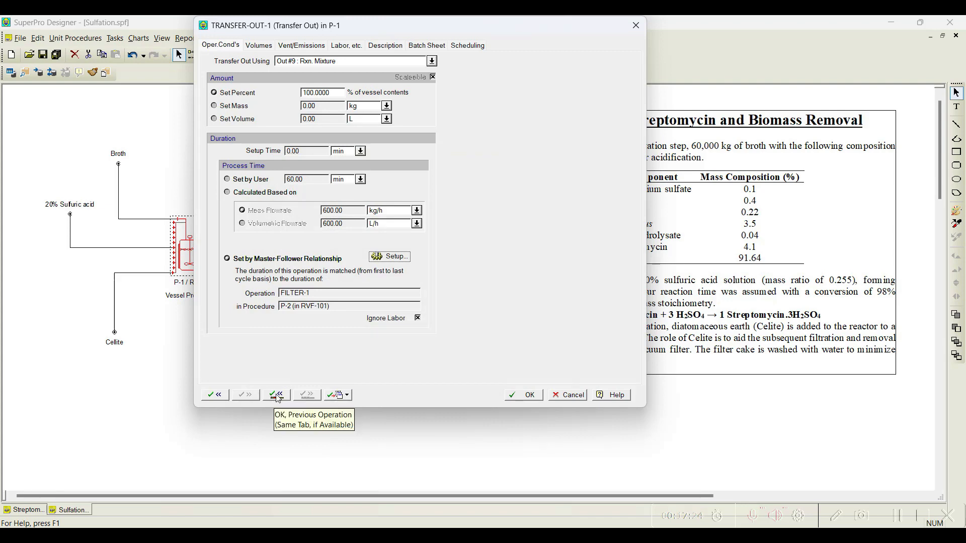
- Go back to REACT-1, set its reaction time to 6 h, and accept the operation data
click(278, 397)
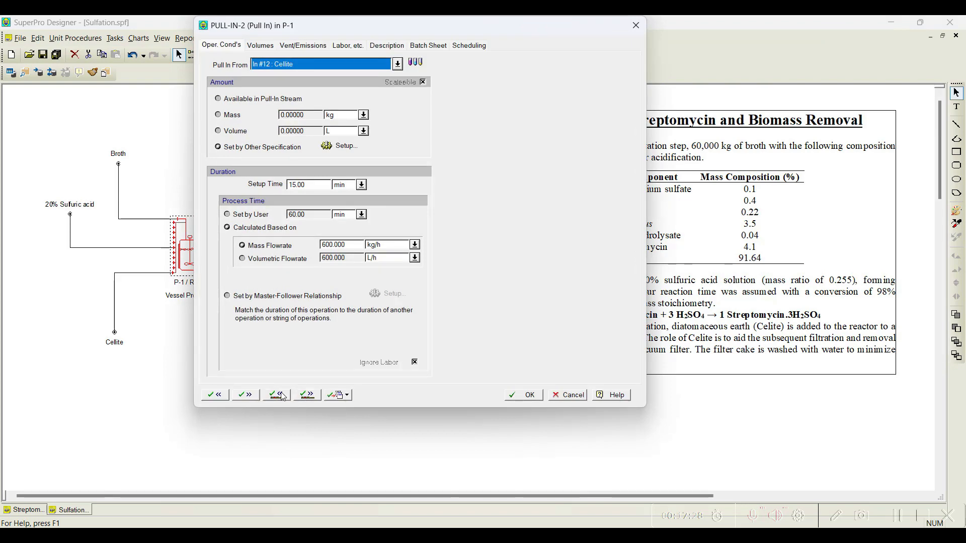
click(275, 394)
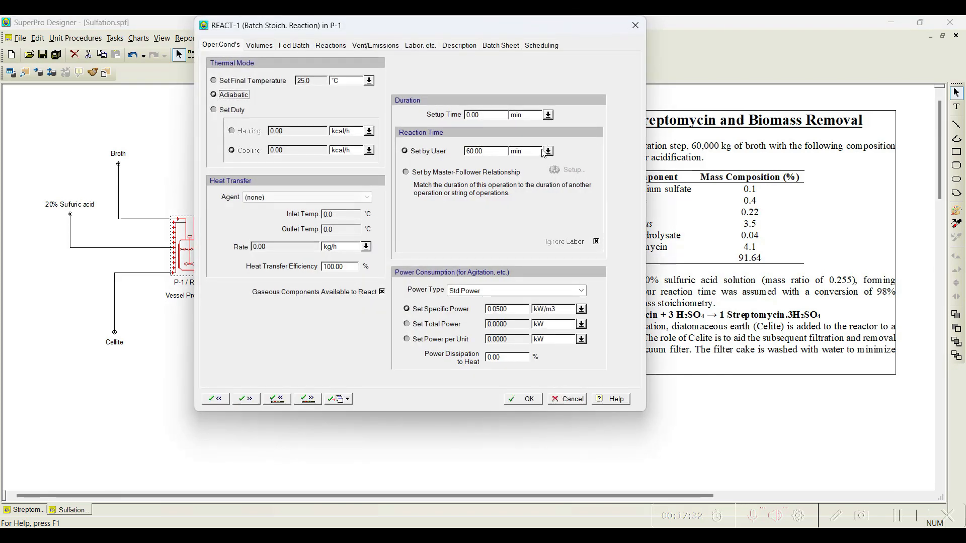
click(548, 151)
click(519, 177)
double_click(481, 152)
text(6.00)
click(523, 404)
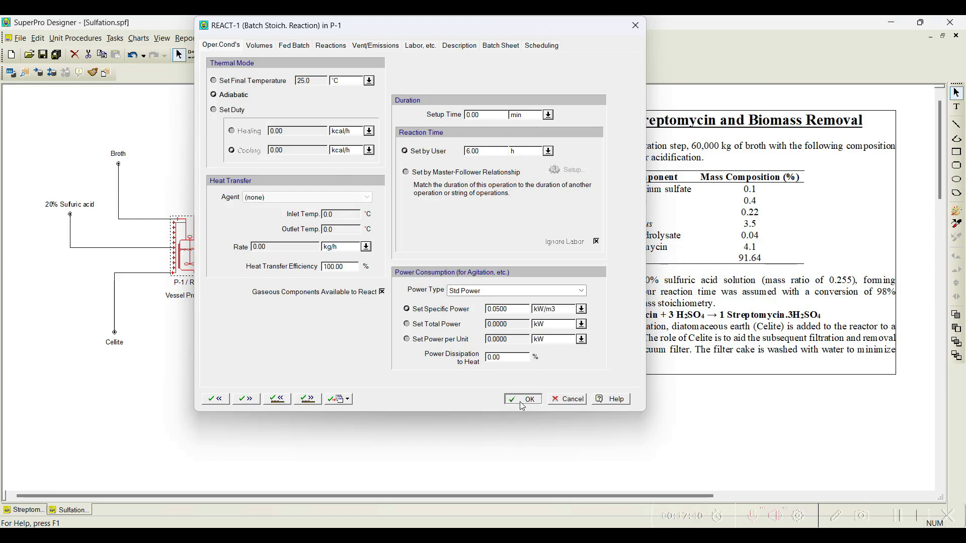
- Open the FILTER-1 operation data of P-2 and mark Celite as a particulate component with 98% removed
right_click(340, 270)
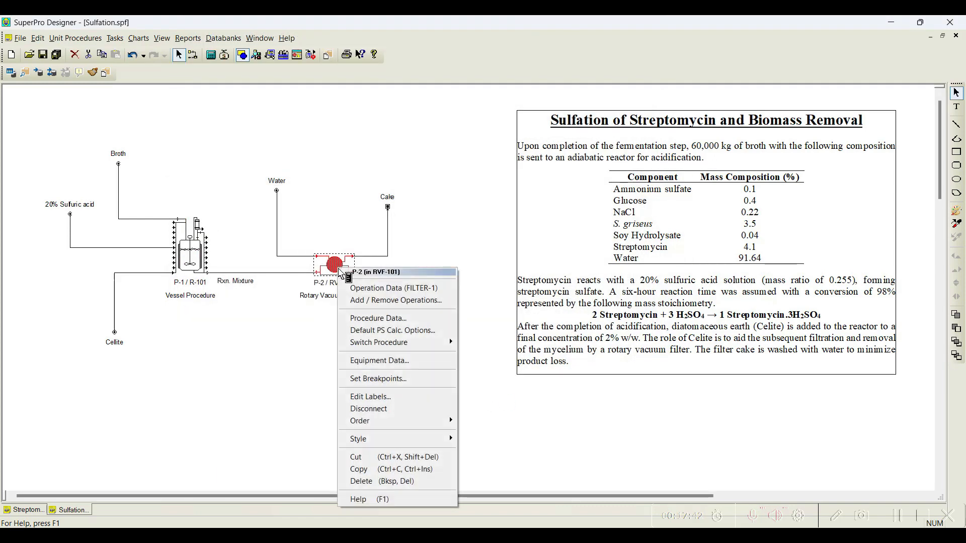
click(397, 290)
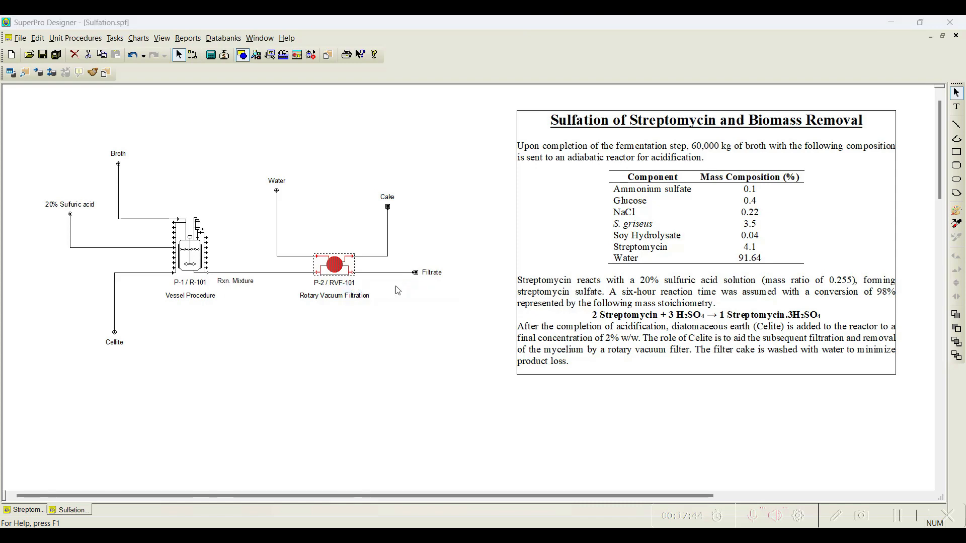
drag(336, 104, 614, 76)
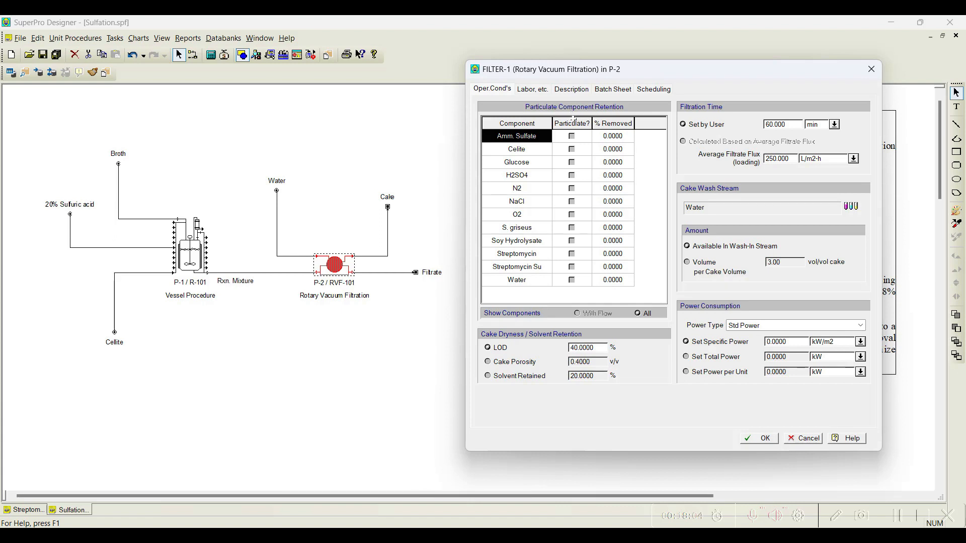
click(572, 150)
click(573, 150)
click(617, 150)
text(98)
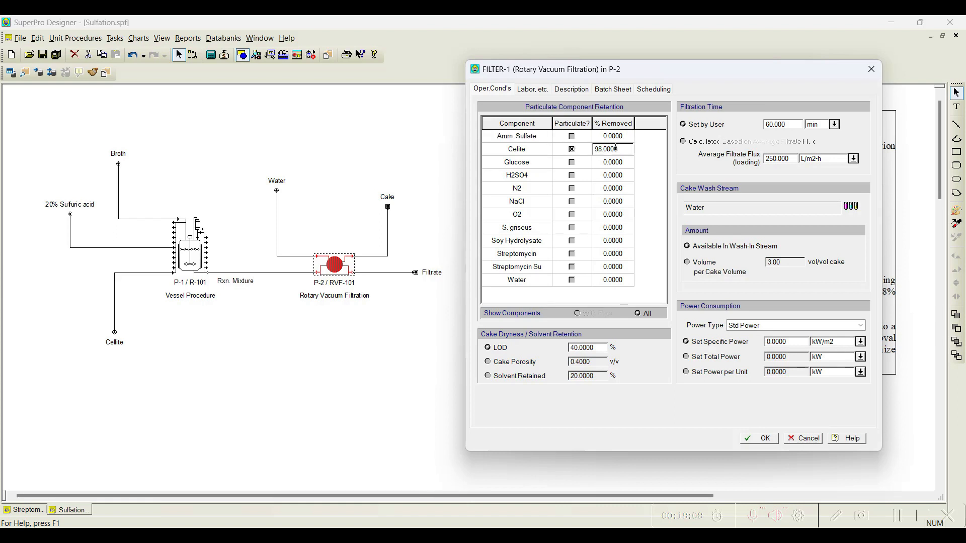
- Mark S. griseus as a particulate component in FILTER-1 with 100% removed
click(571, 229)
click(571, 228)
click(610, 230)
text(100)
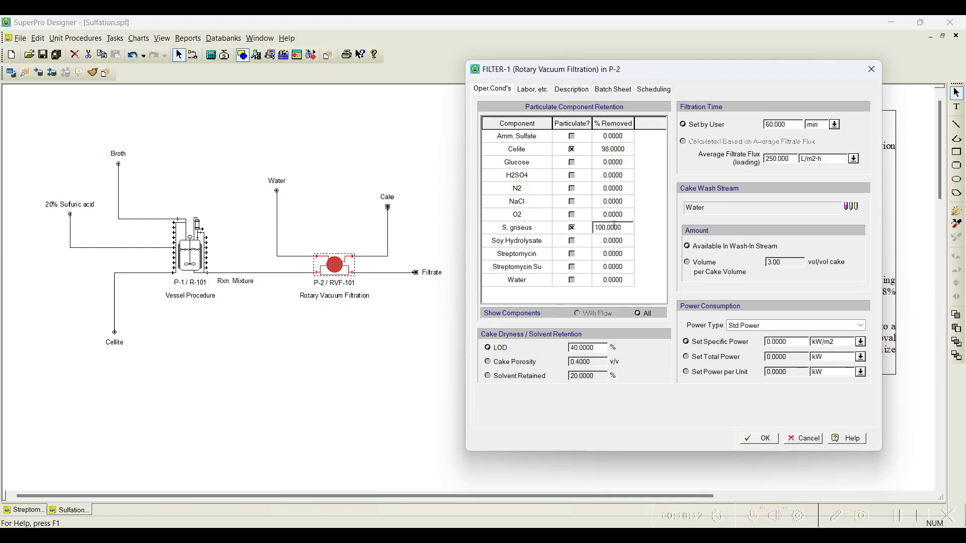
key(Up)
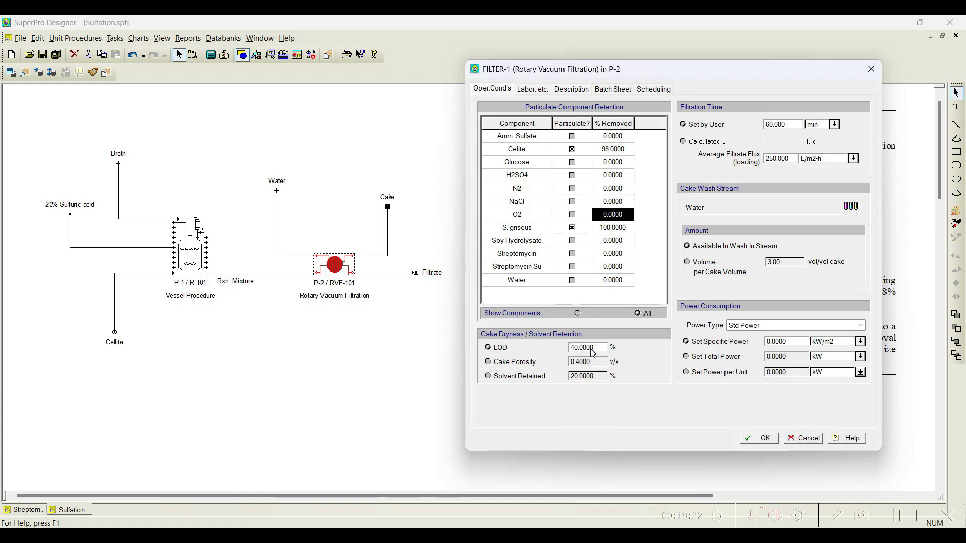
- Define the cake wash amount by volume per cake volume, at 1.00 vol/vol cake
click(710, 264)
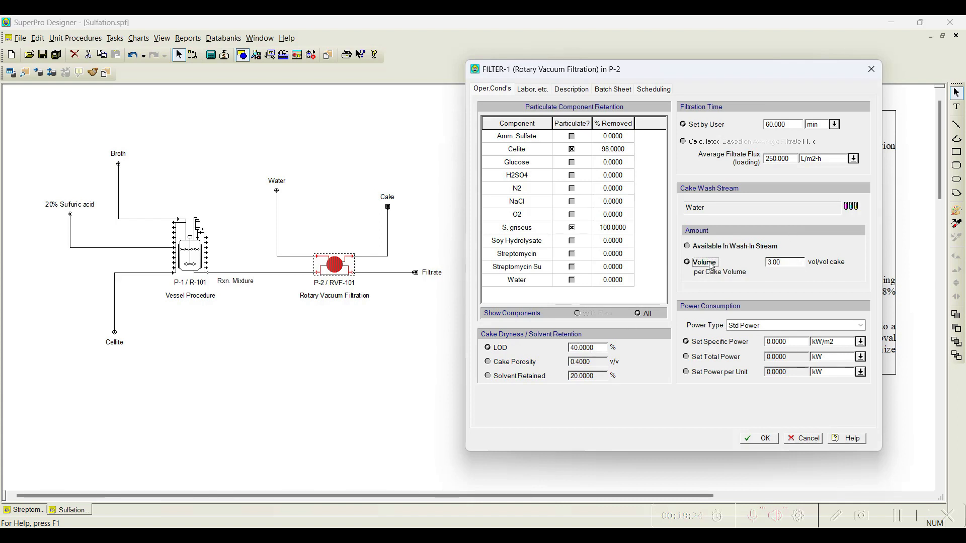
double_click(773, 263)
text(1.00)
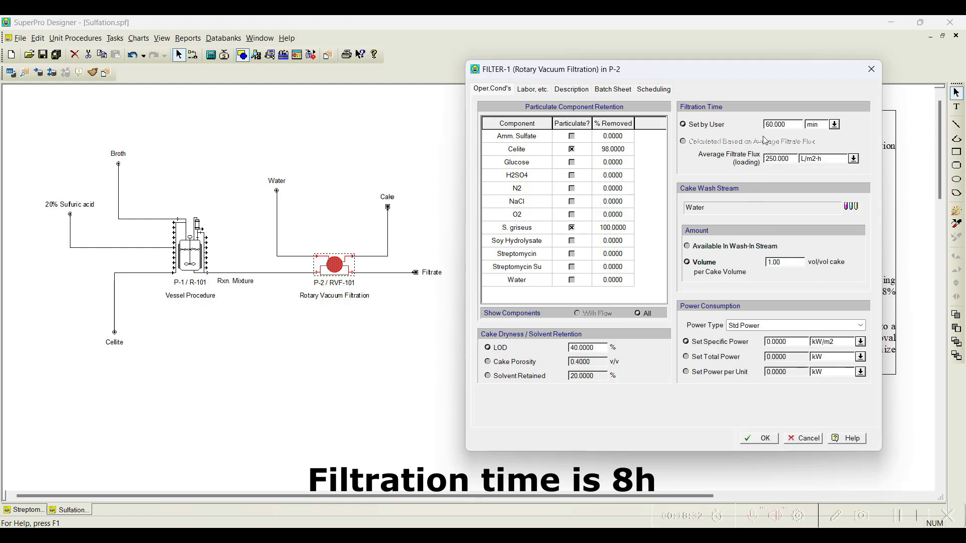
- Set the user-defined filtration time of FILTER-1 to 8 min, accept the data, and solve the mass and energy balances
double_click(782, 125)
text(8)
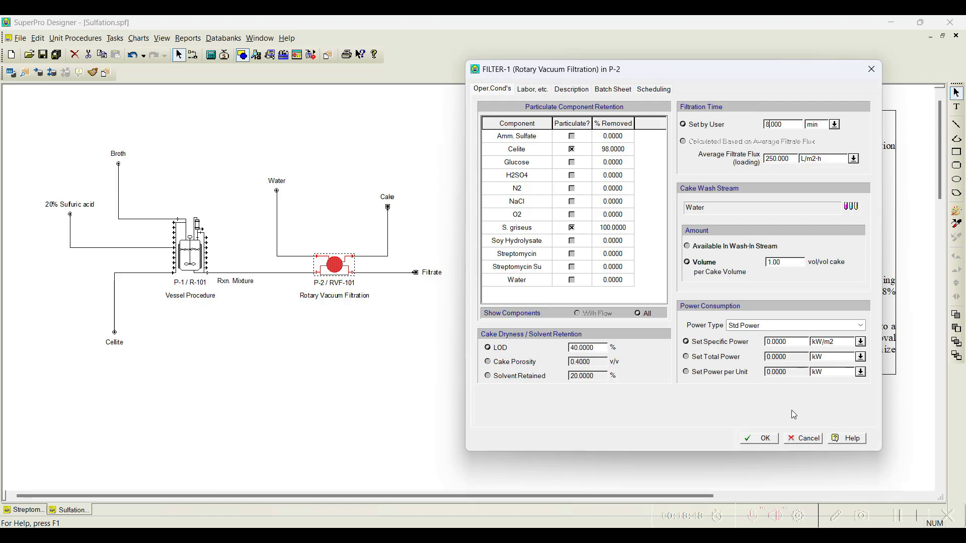
click(771, 439)
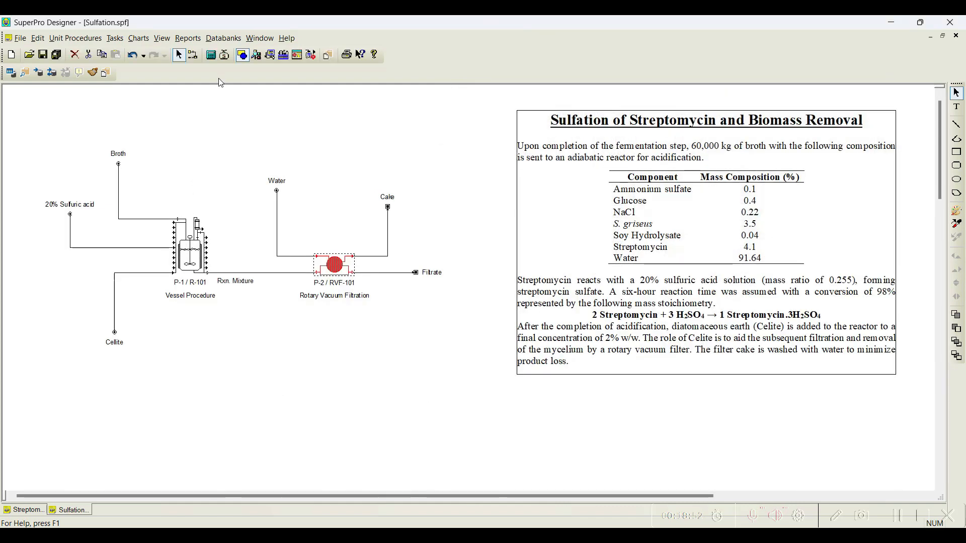
click(211, 56)
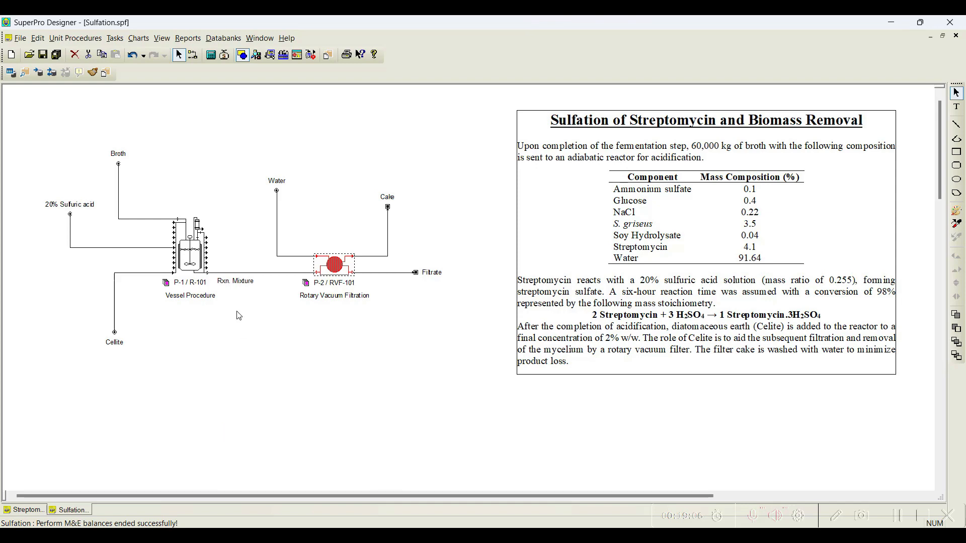
- Examine the calculated flowrates of the 20% Sulfuric acid, Celite, and Rxn. Mixture streams around P-1
double_click(142, 248)
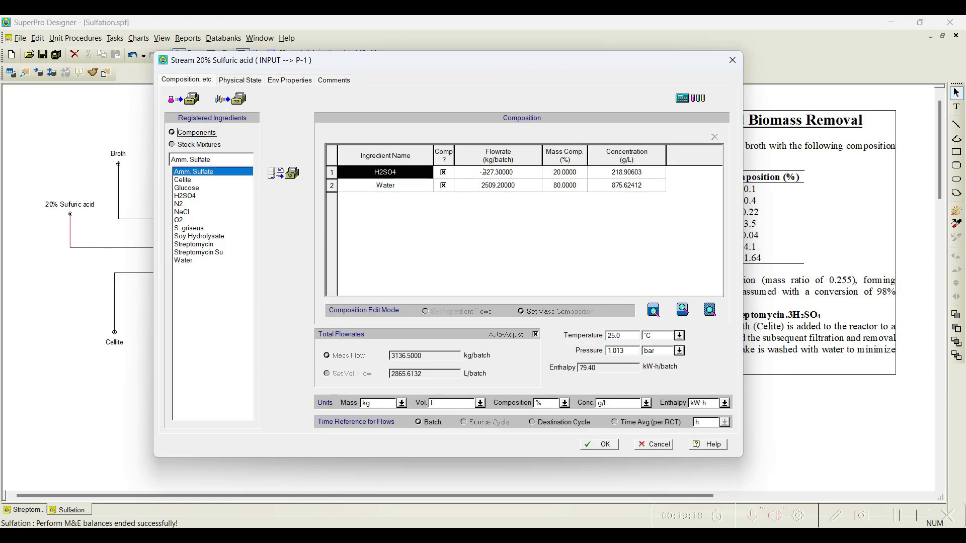
click(600, 447)
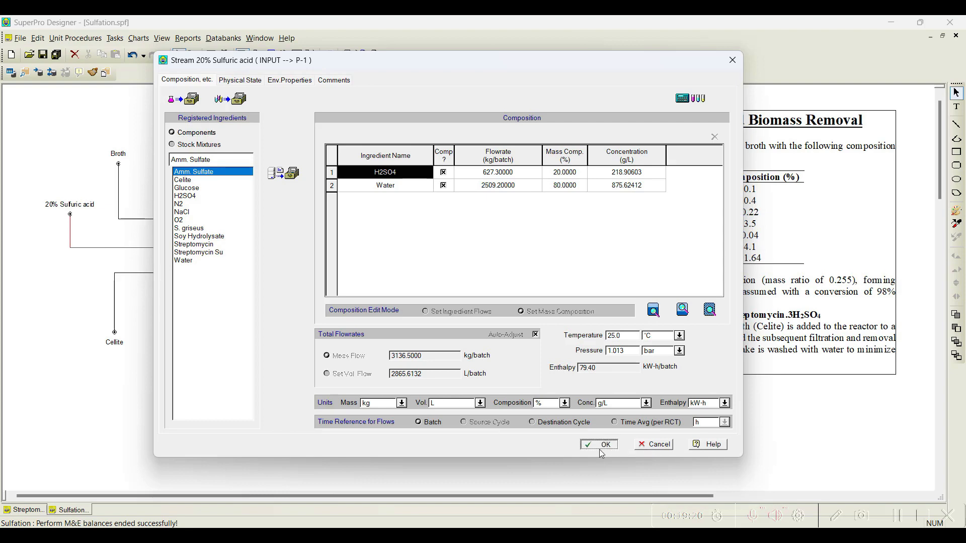
double_click(145, 273)
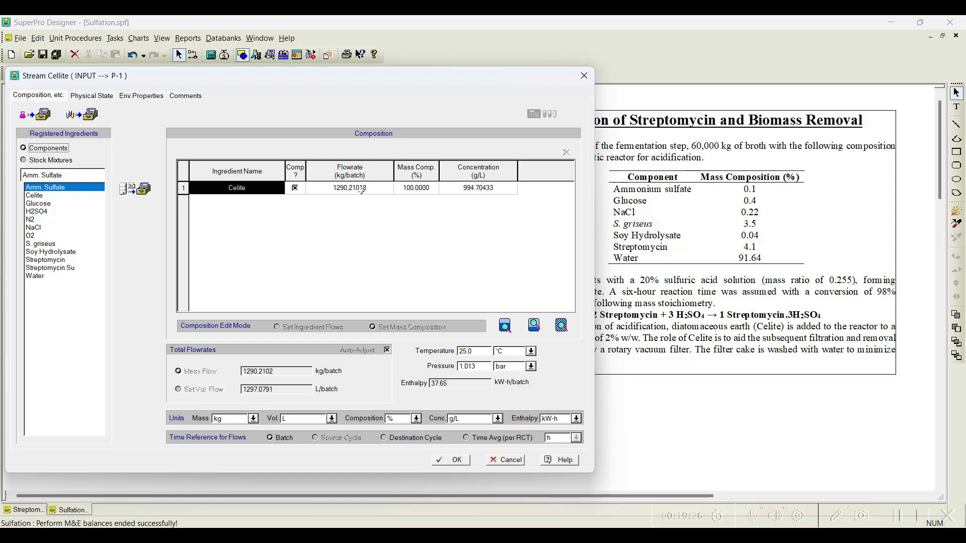
click(453, 460)
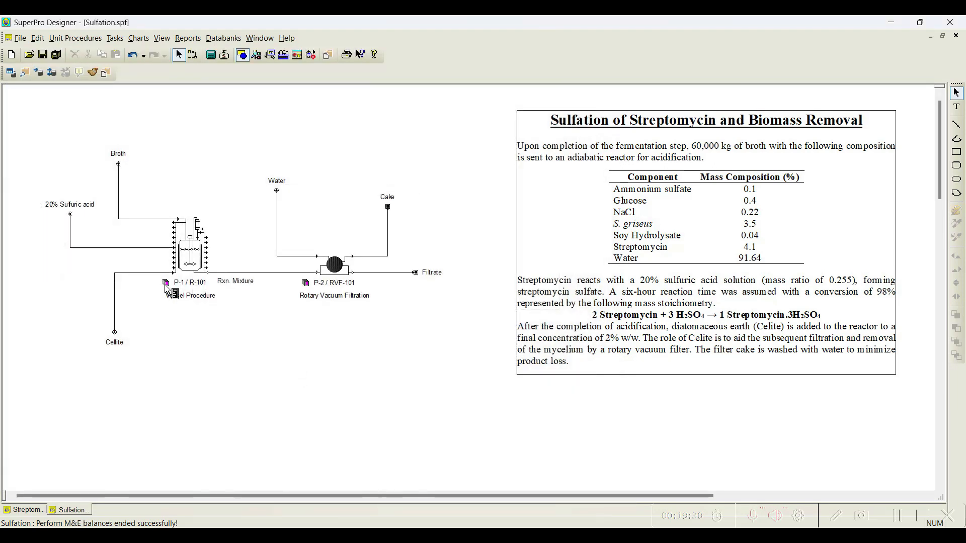
mouse_move(165, 286)
double_click(251, 273)
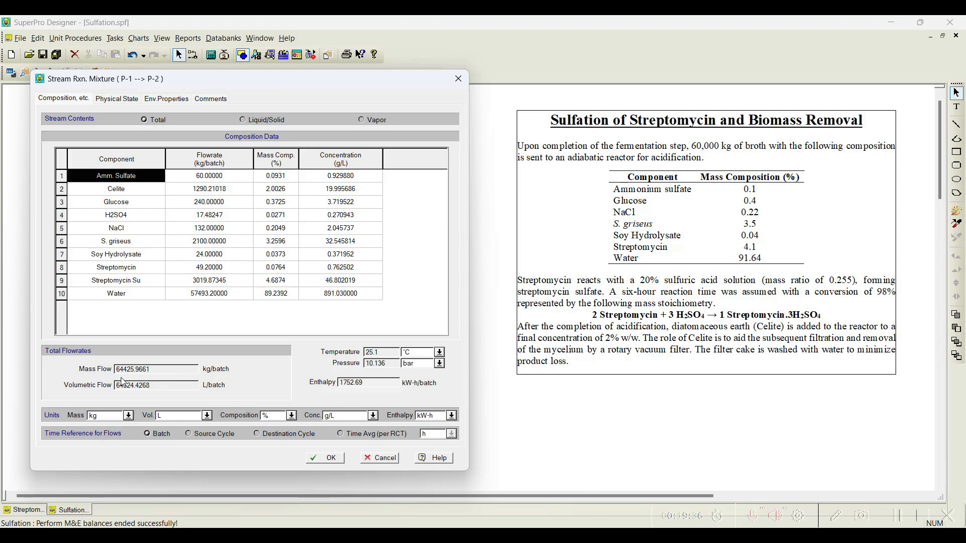
click(327, 458)
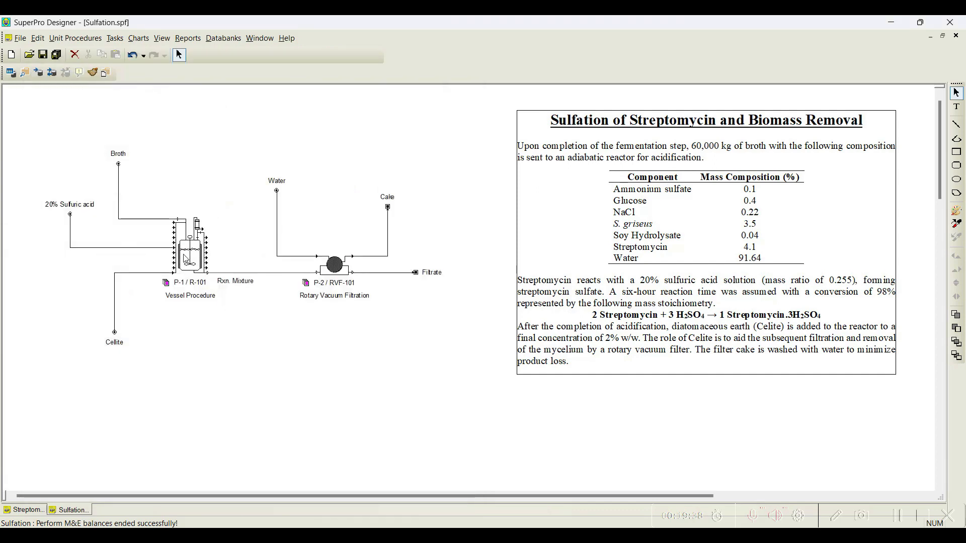
- Review the equipment data of stirred reactor R-101, including its number of units and calculated volume
right_click(186, 241)
click(235, 371)
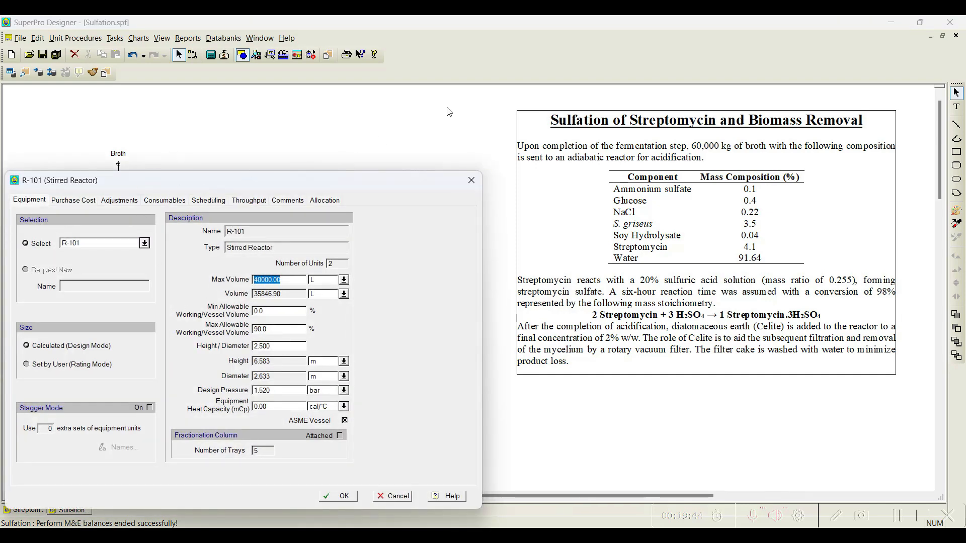
drag(252, 174, 661, 58)
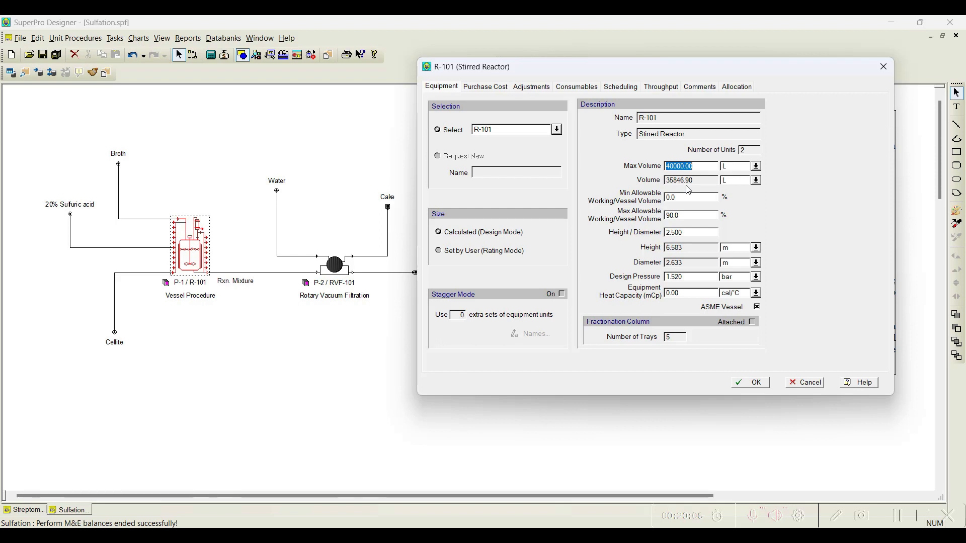
click(756, 383)
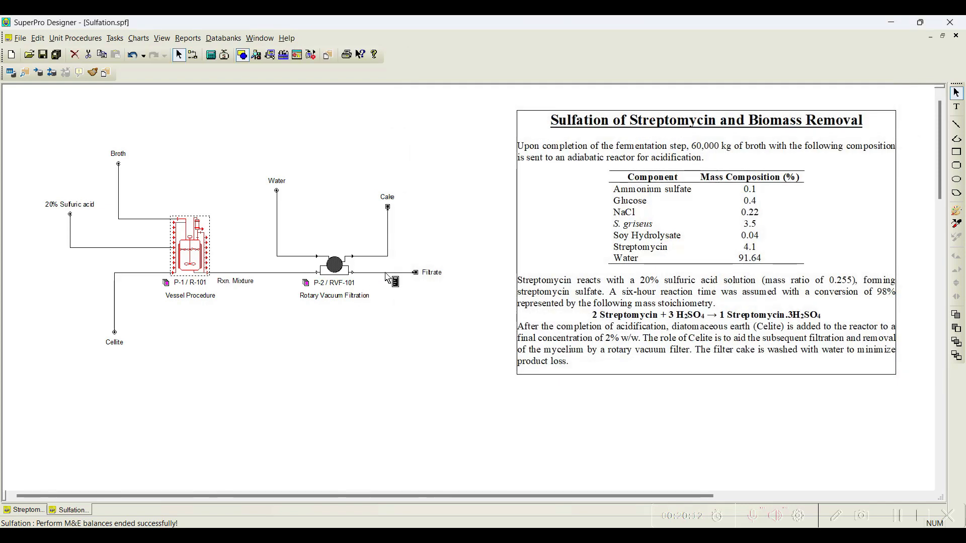
- Examine the composition and flowrates of the Cake and Filtrate output streams of P-2
click(379, 261)
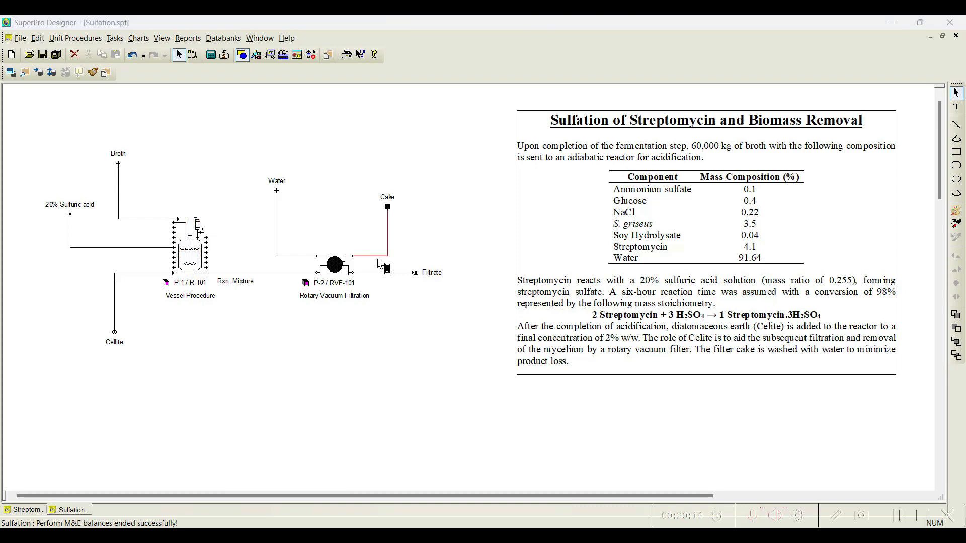
double_click(378, 259)
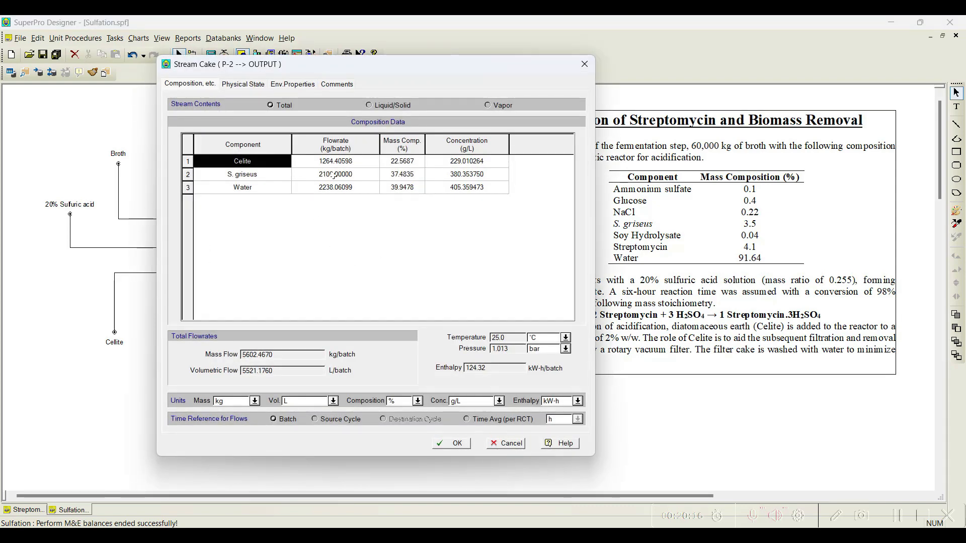
click(454, 444)
double_click(385, 272)
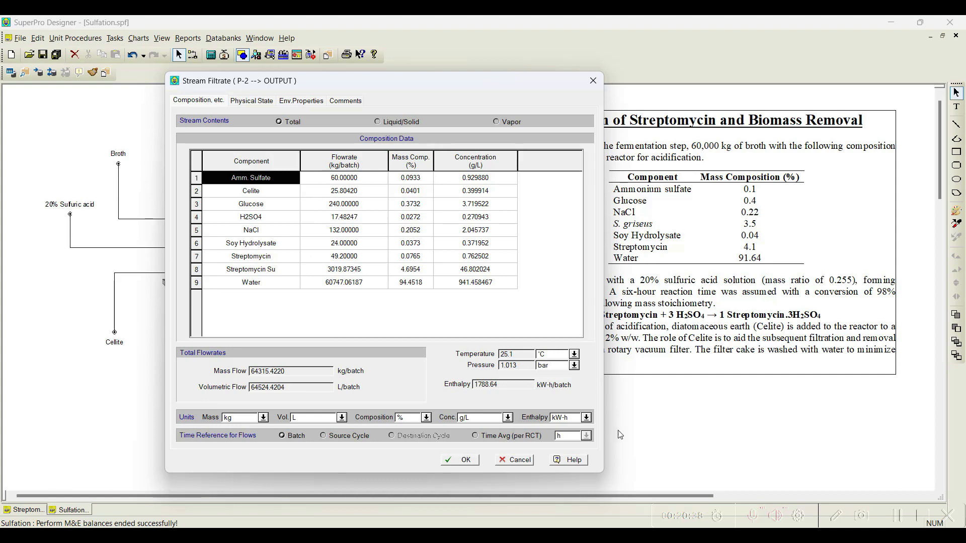
click(461, 460)
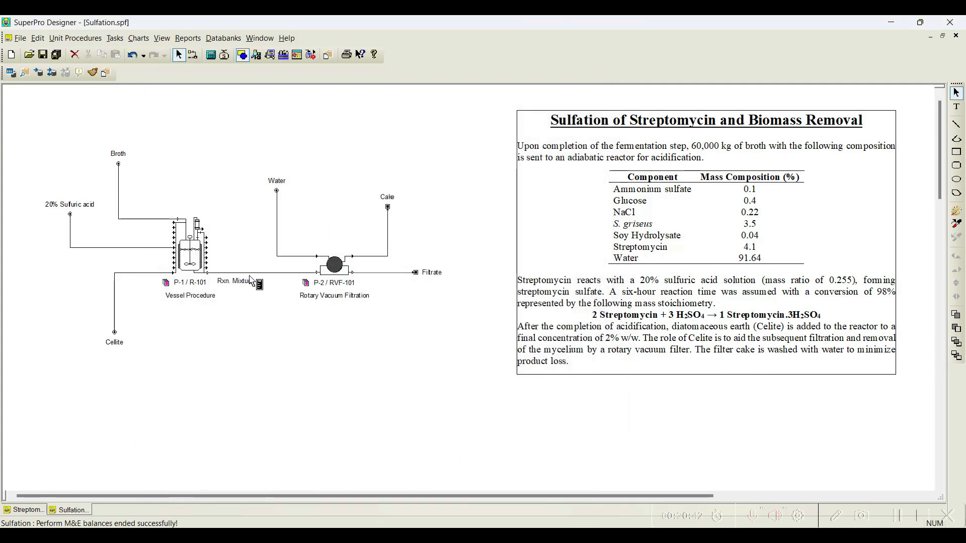
- Compare the Rxn. Mixture and Water flows entering P-2 with the Filtrate flow leaving it
double_click(250, 275)
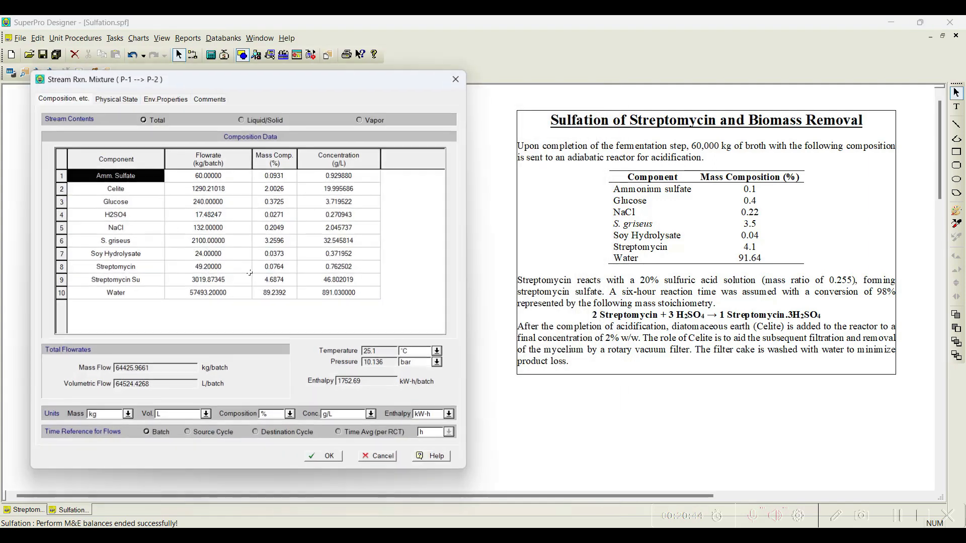
click(332, 456)
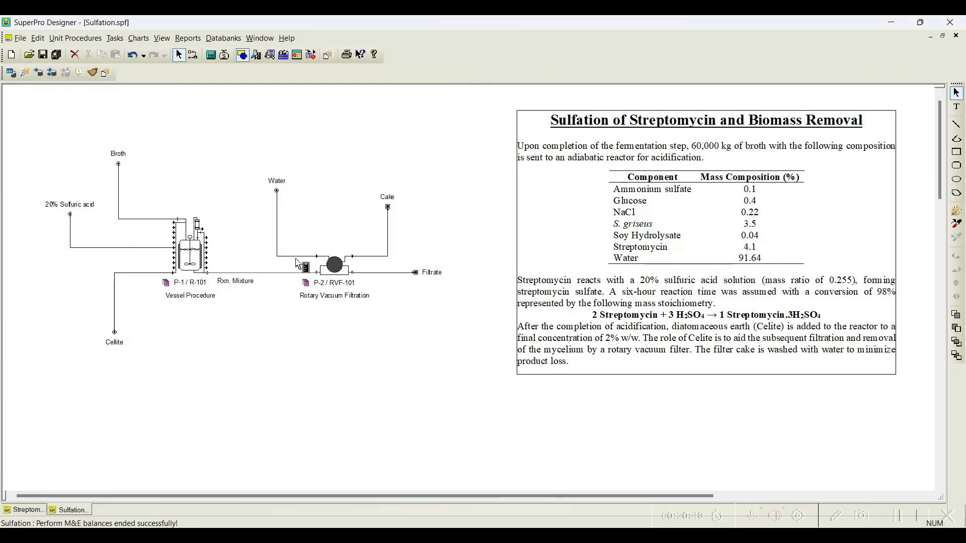
double_click(297, 257)
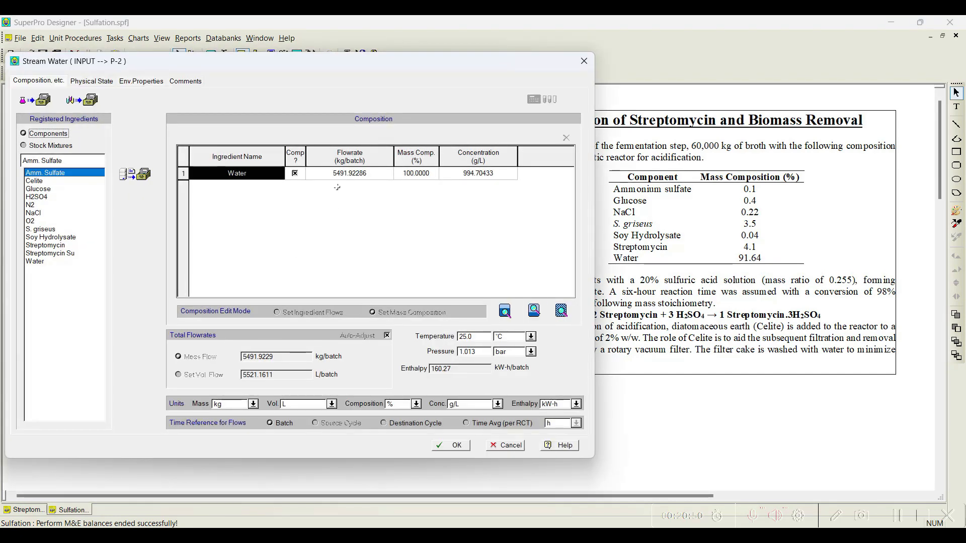
click(463, 447)
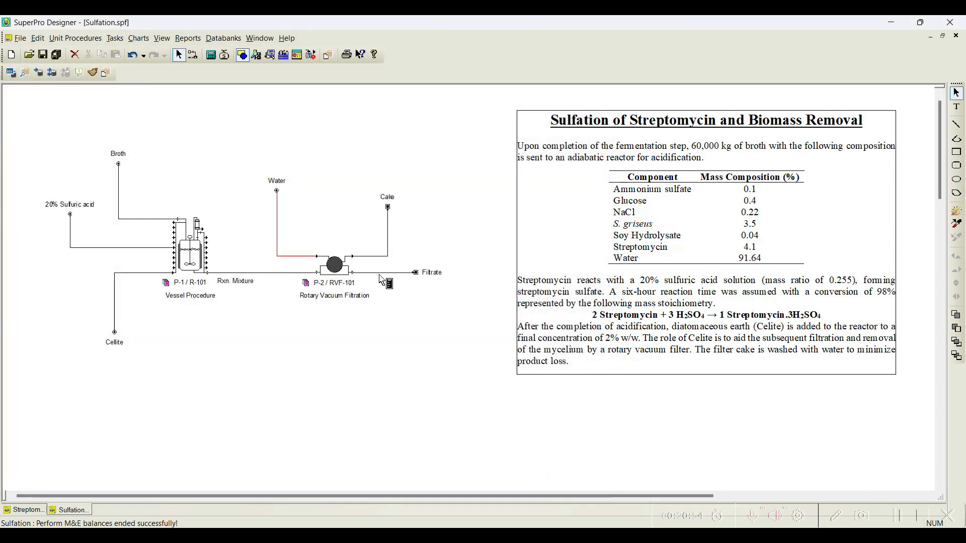
double_click(379, 273)
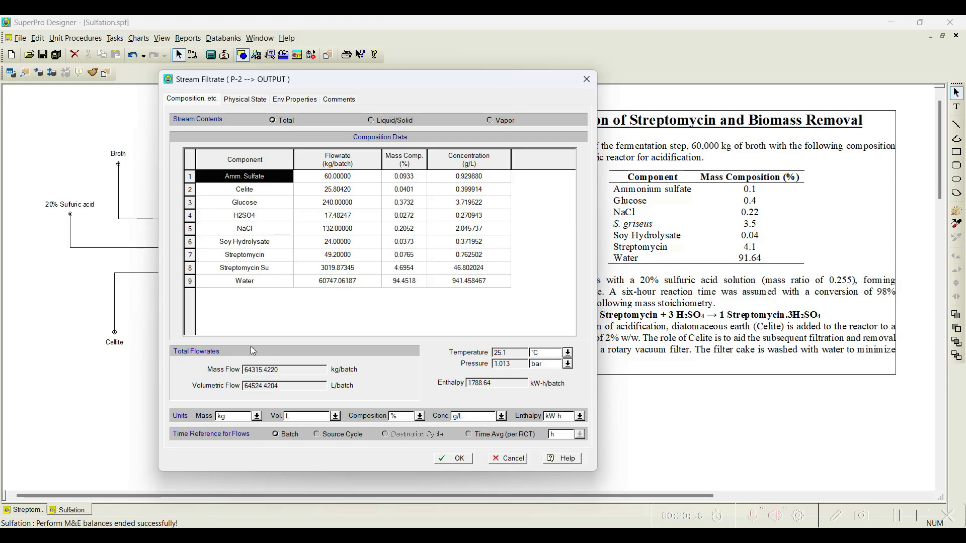
click(459, 459)
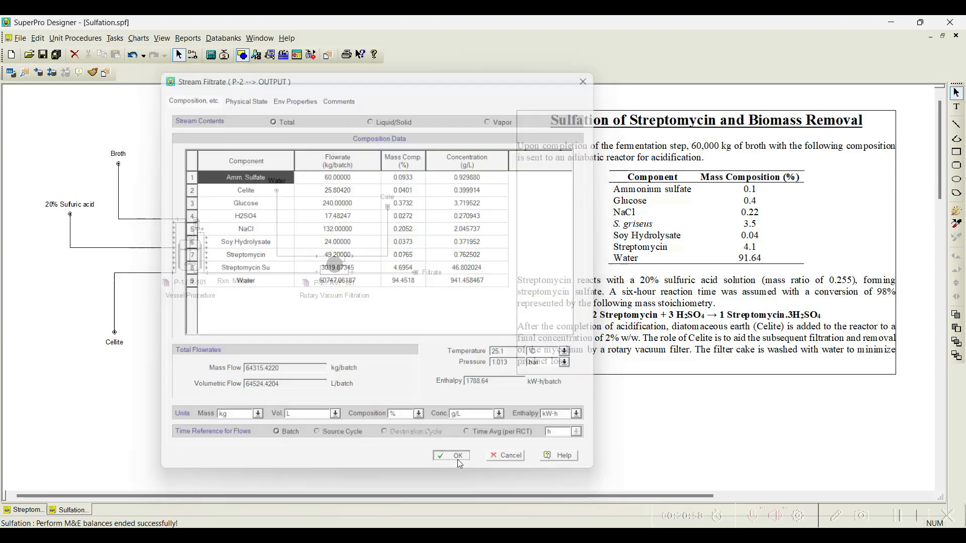